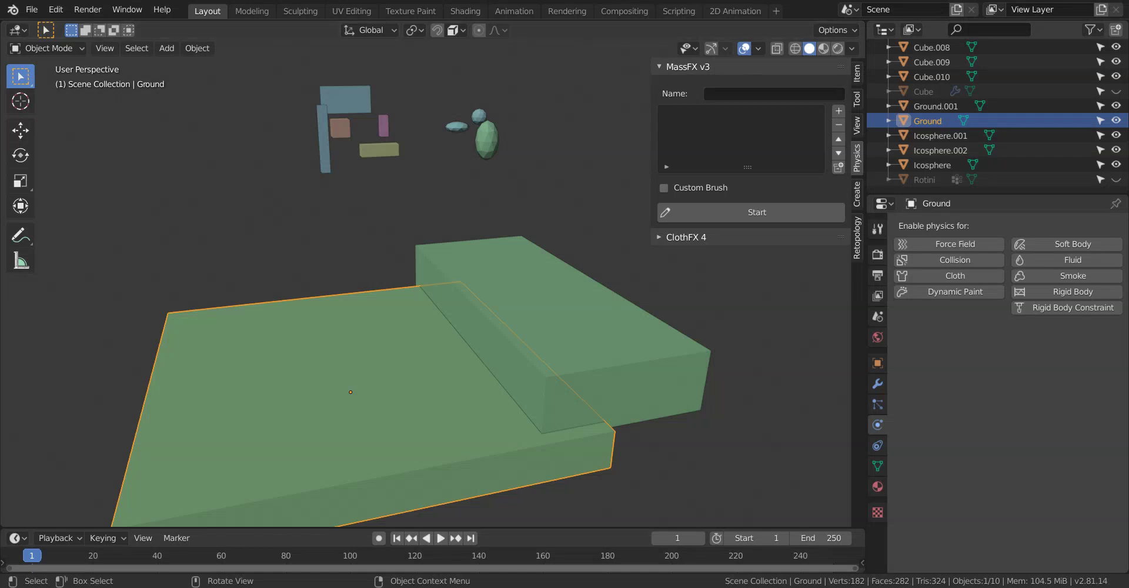
Step: Select the five box-shaped objects floating above the ground and add them to the MassFX list as a set named "Cubes"
middle_click_drag(505, 210, 501, 255)
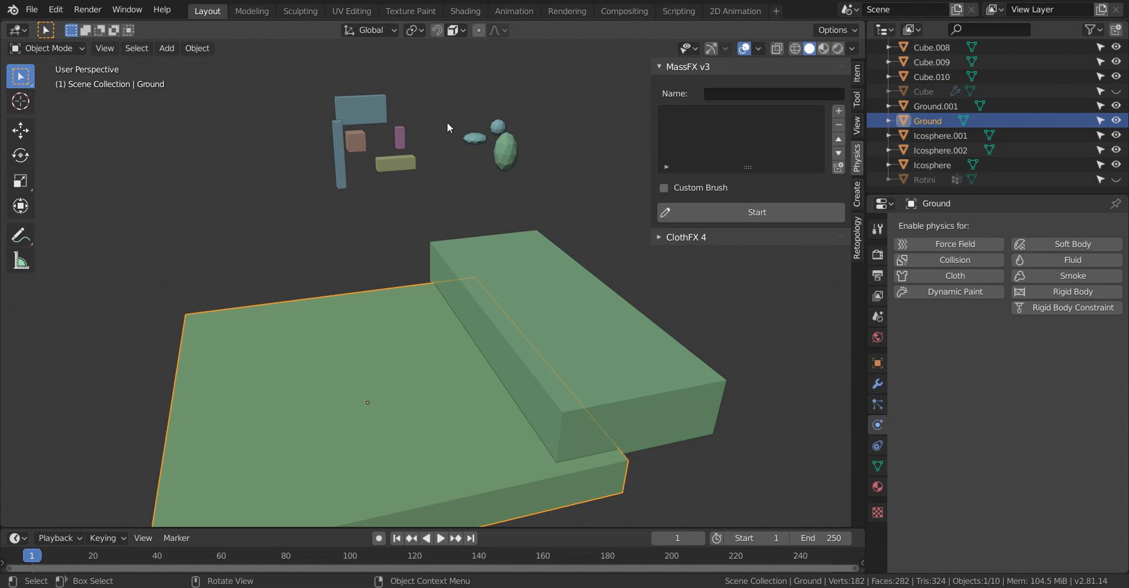
middle_click_drag(463, 192, 475, 181, "shift")
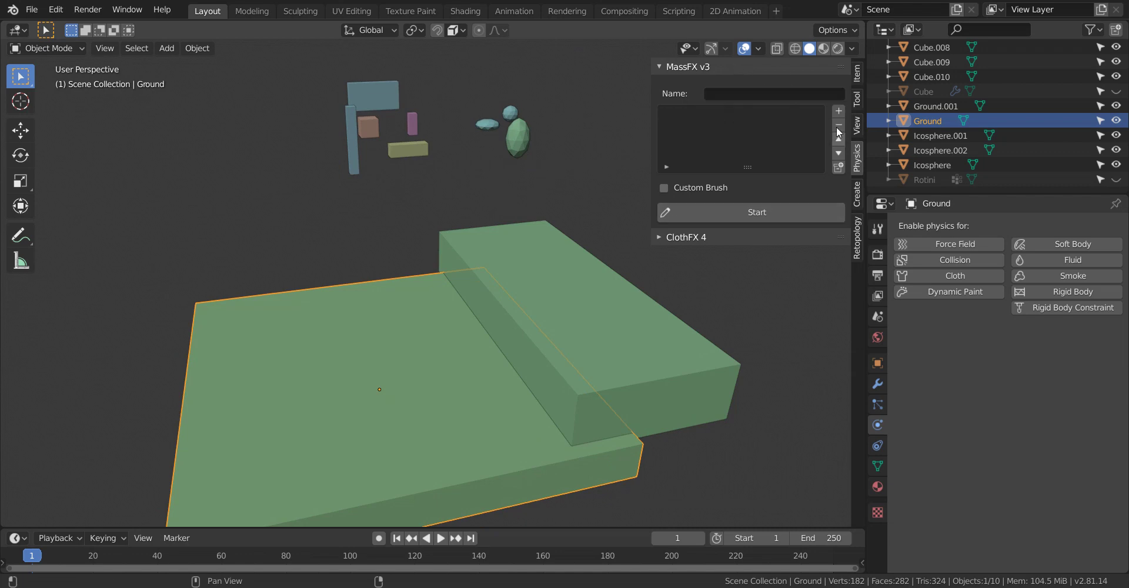
middle_click_drag(510, 221, 517, 237, "shift")
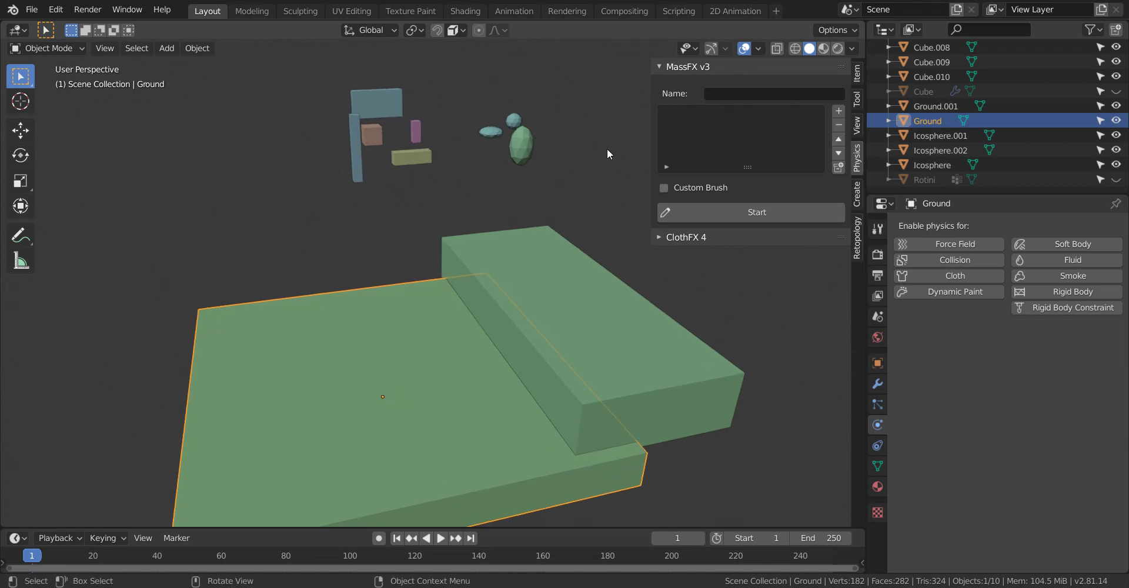
left_click(398, 157)
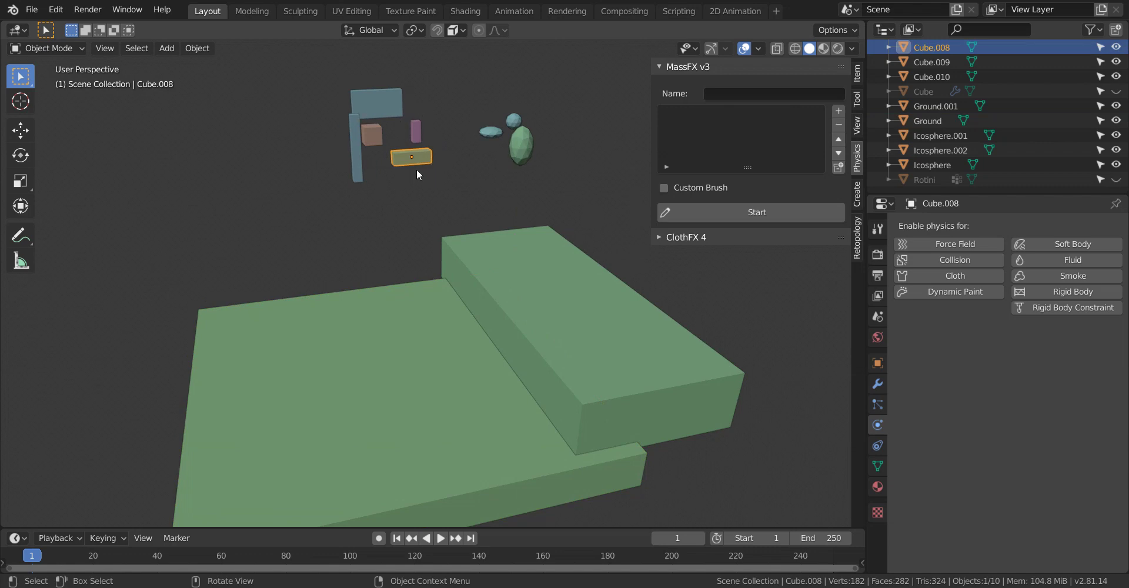
left_click(373, 108)
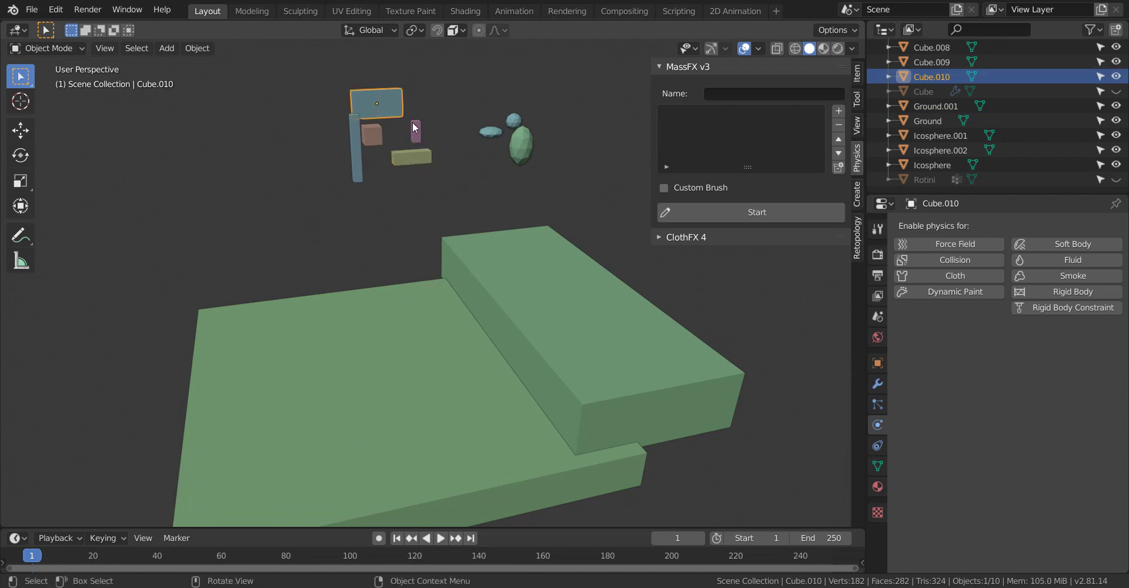
left_click(415, 136)
left_click_drag(330, 99, 429, 166)
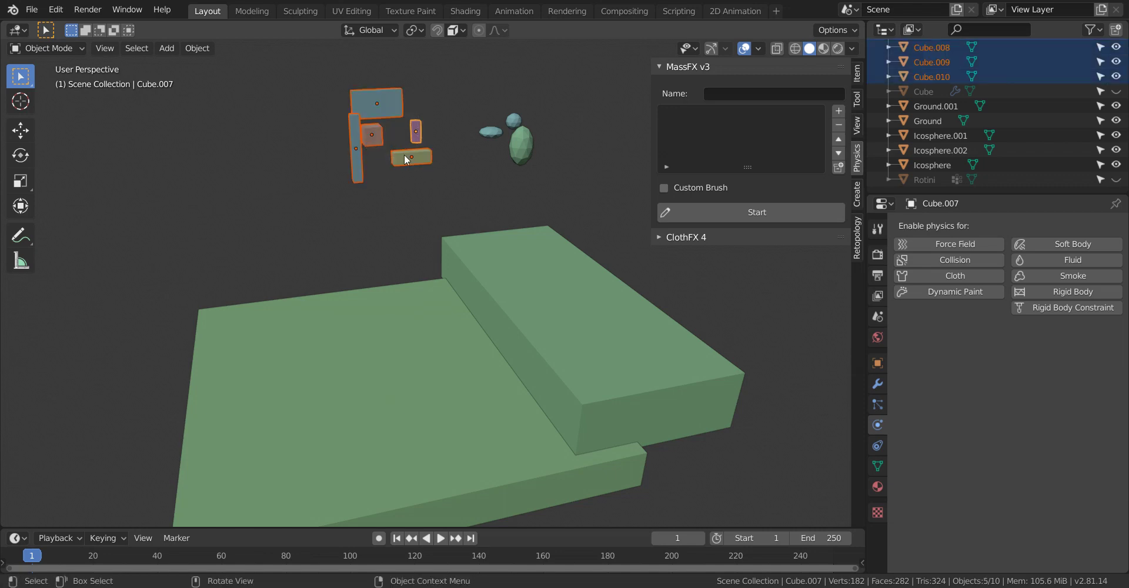
left_click(411, 157, "shift")
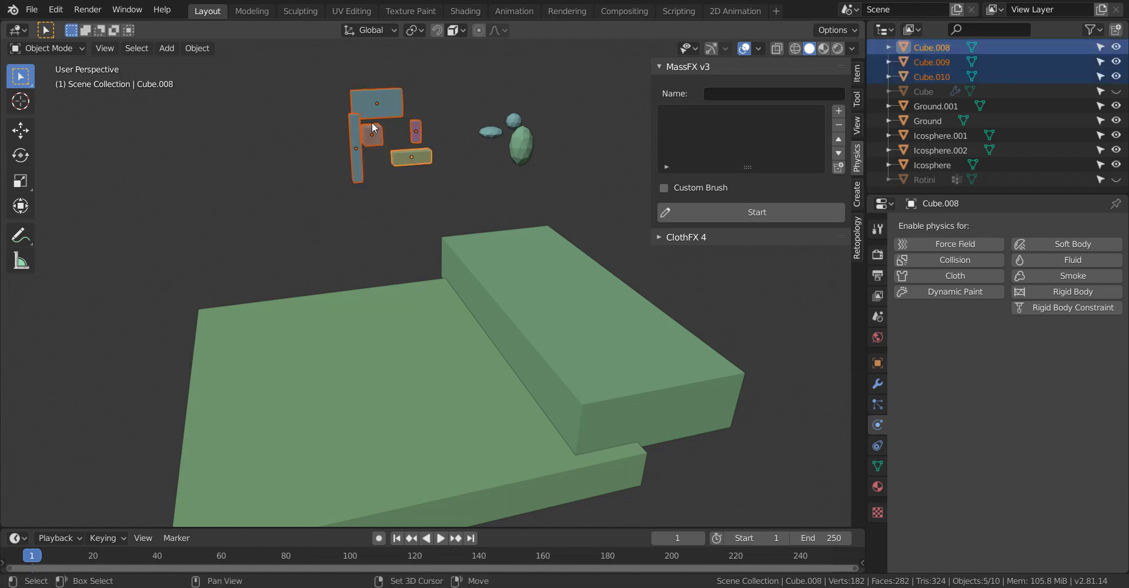
left_click(749, 95)
type("Cubes")
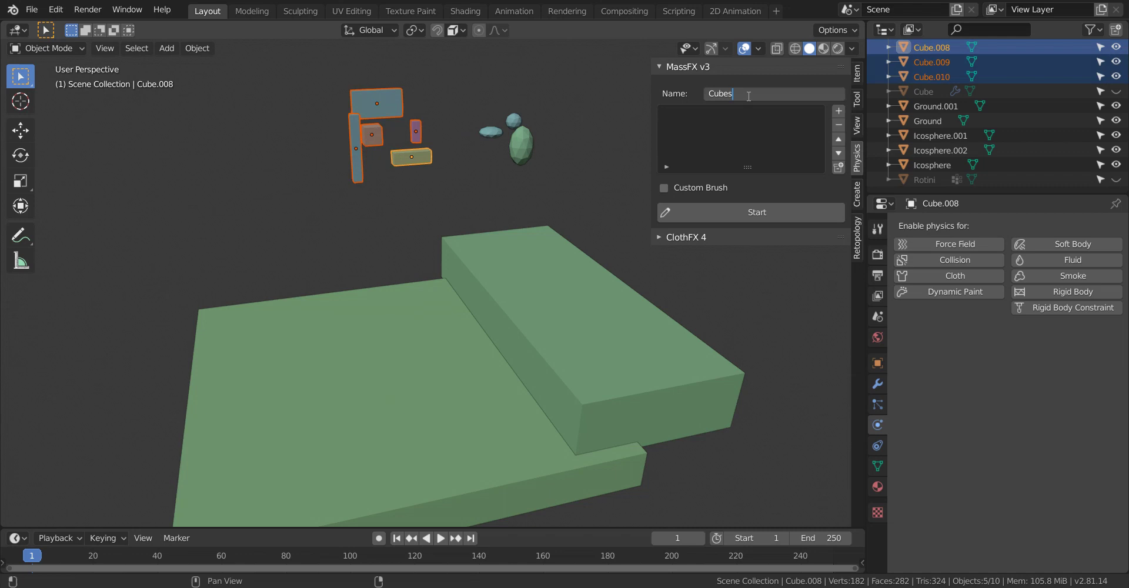
key("Return")
left_click(839, 110)
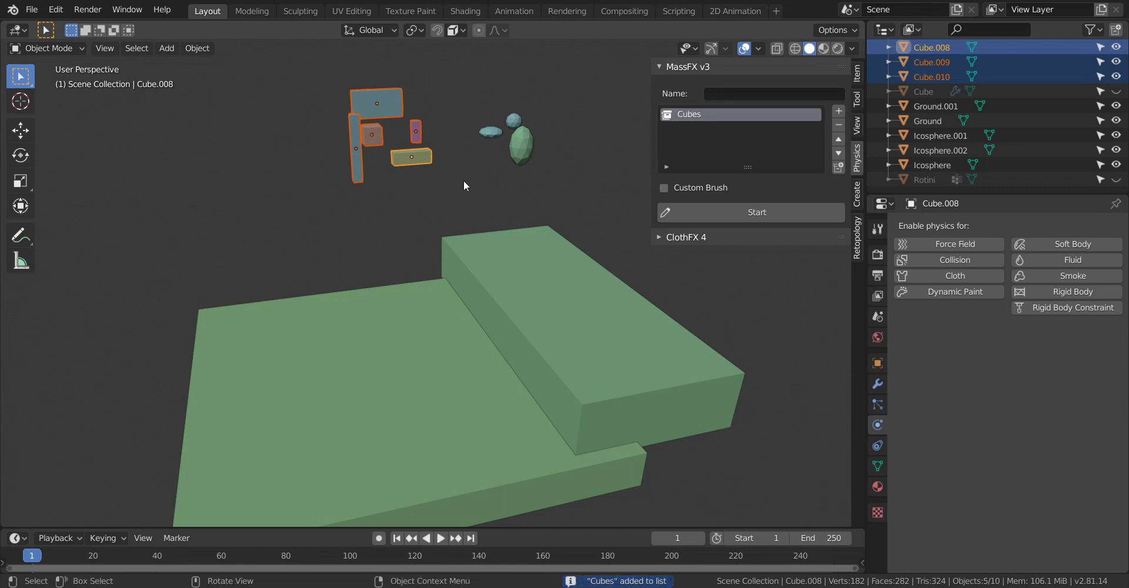
Step: Select the three icospheres instead of the boxes and add them to the MassFX list as a set named "Spheres"
key("a")
key("alt+a")
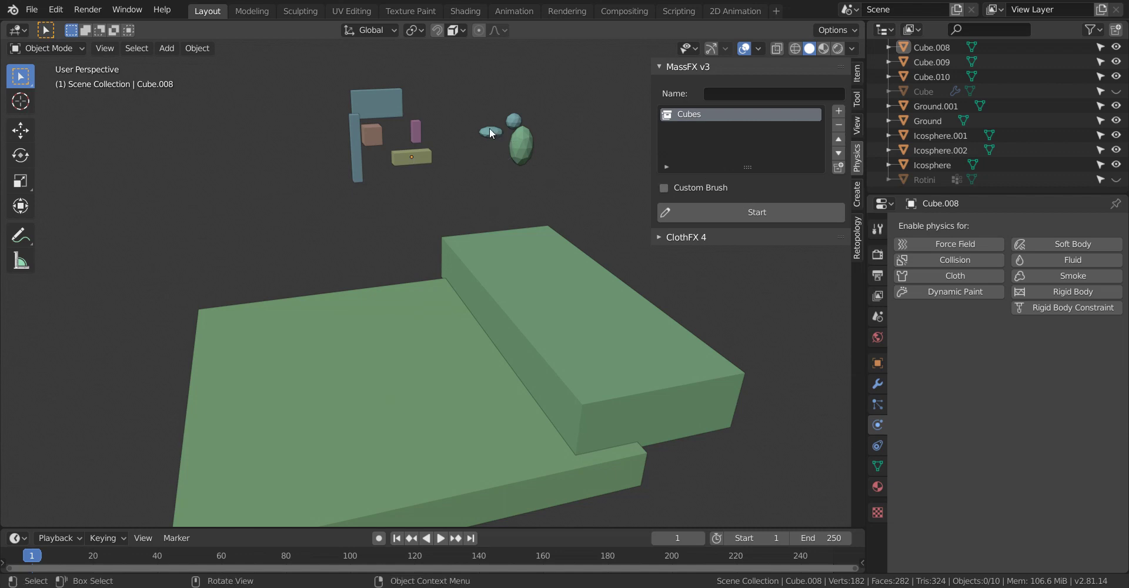
left_click_drag(467, 103, 556, 163)
middle_click_drag(507, 157, 445, 192)
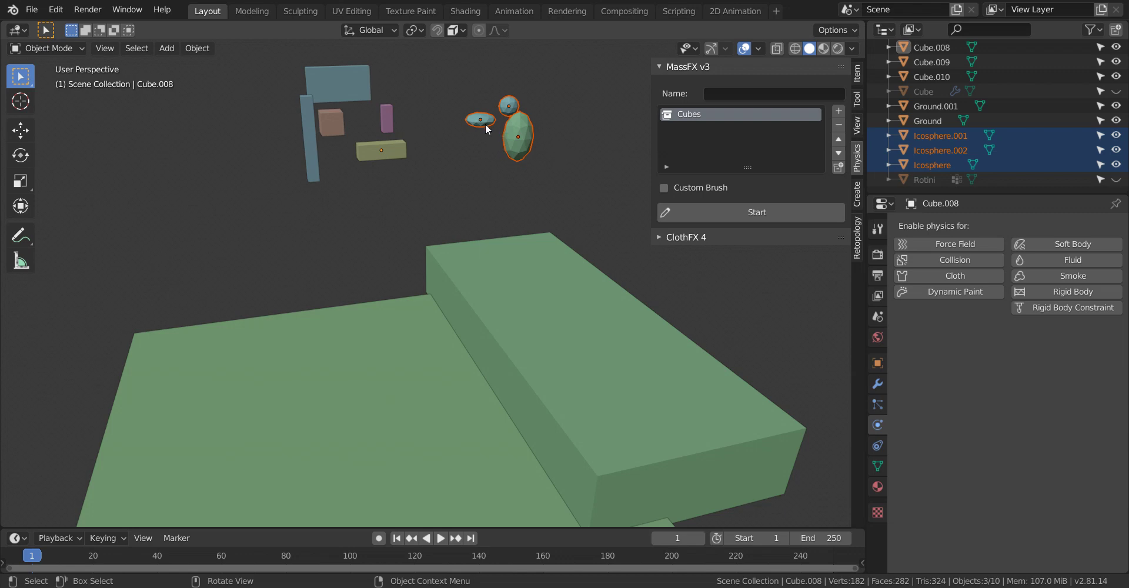
left_click(496, 96, "shift")
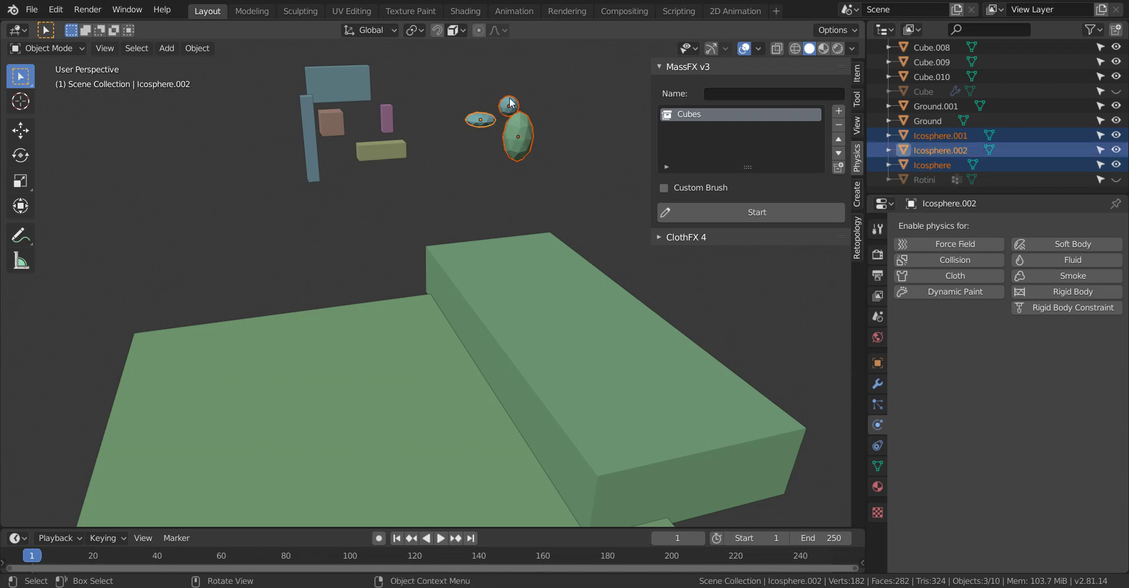
middle_click_drag(504, 121, 506, 131)
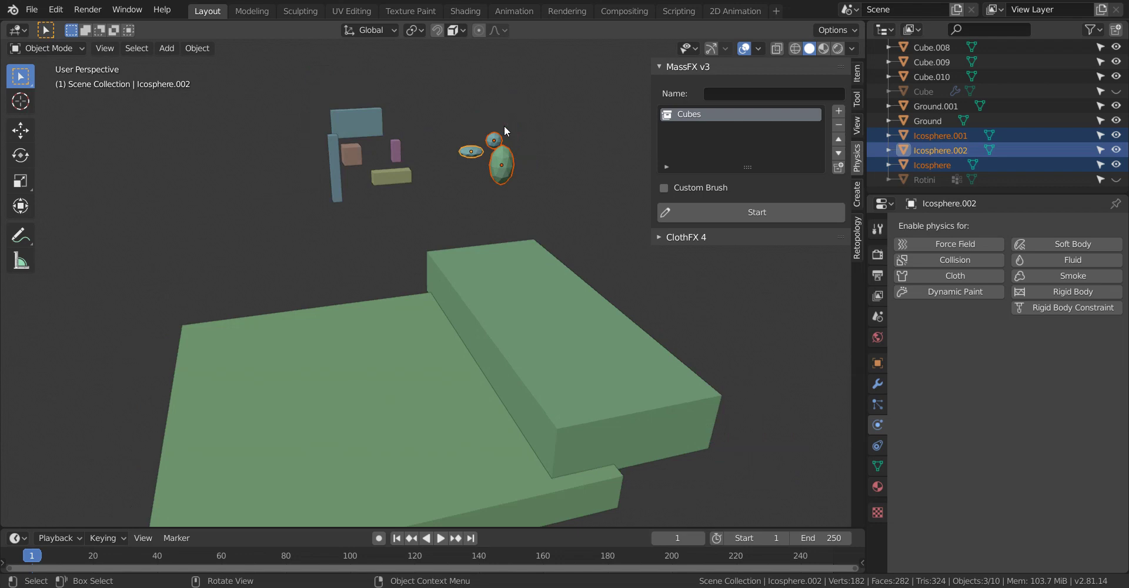
middle_click_drag(494, 179, 487, 175, "shift")
left_click(774, 94)
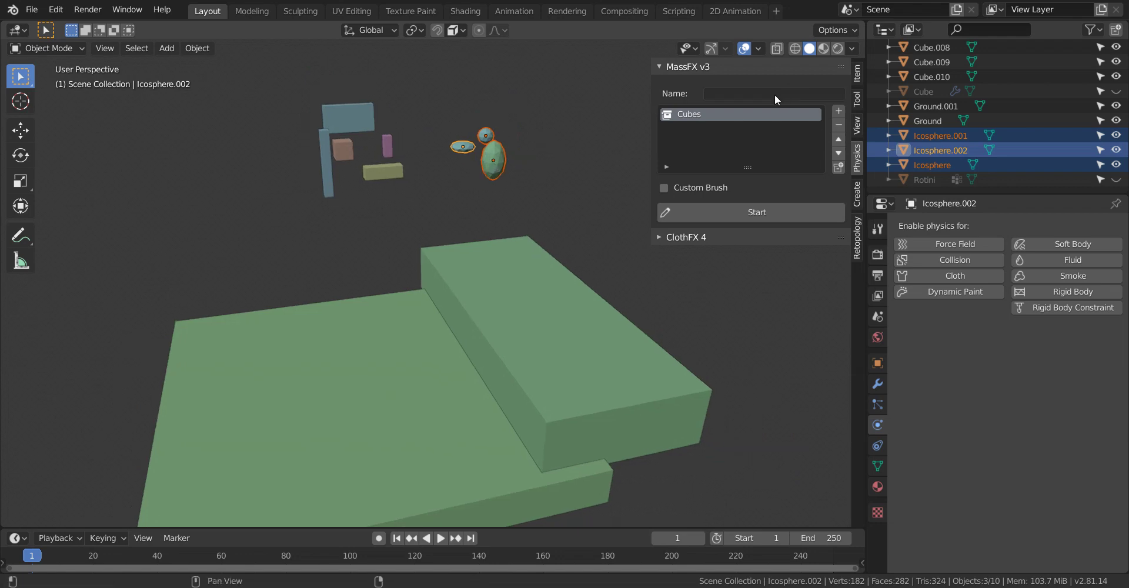
type("Spheres")
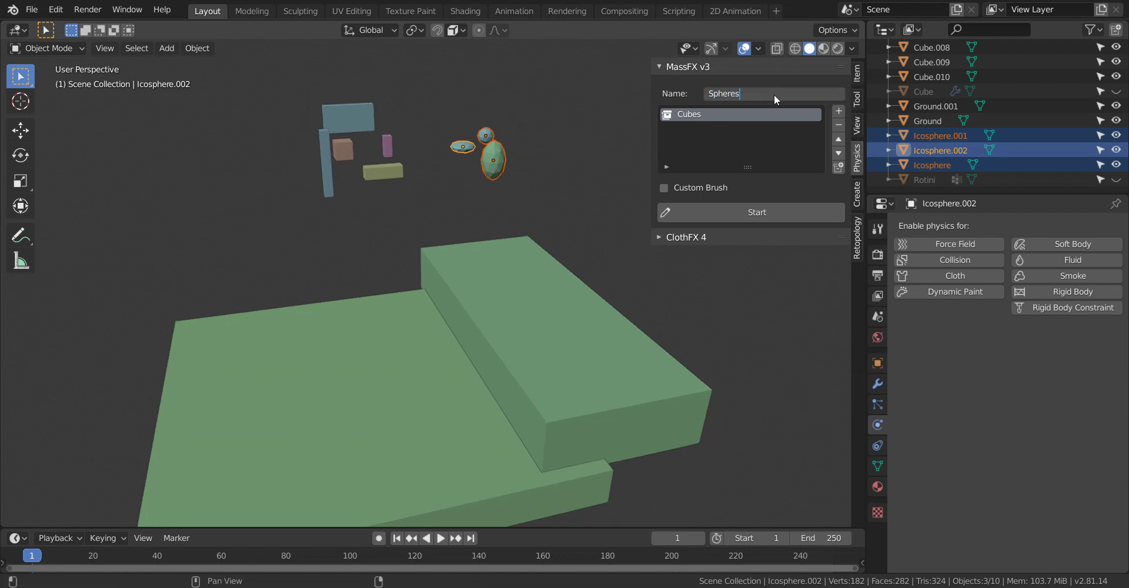
key("Return")
left_click(839, 111)
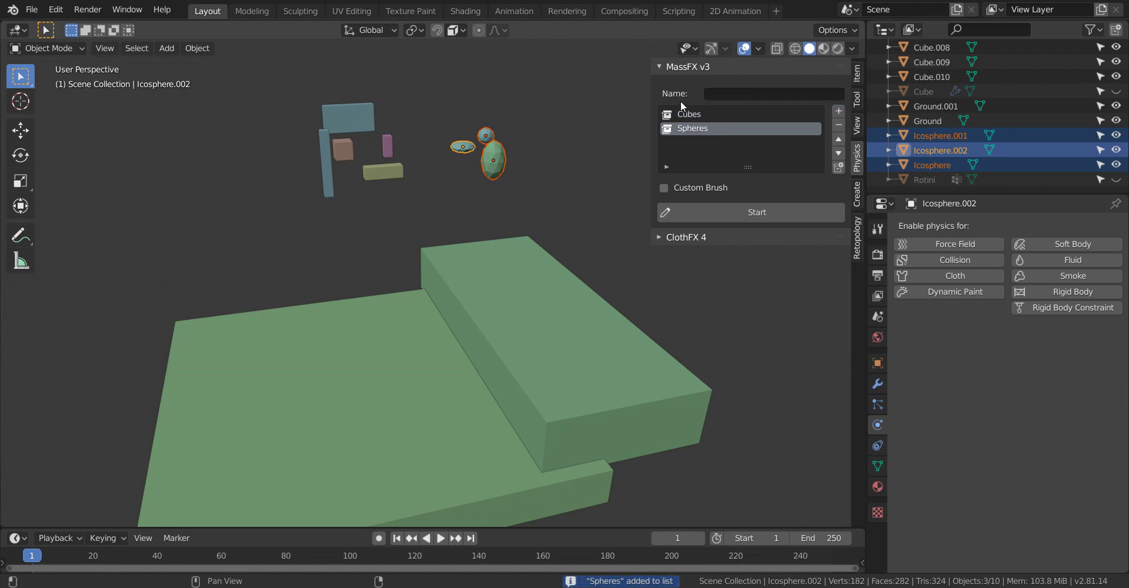
Step: Select both ground slabs, Ground and Ground.001, as collision surfaces and start the MassFX brush
key("a")
mouse_move(508, 201)
middle_mouse_down("shift")
mouse_move(540, 185)
mouse_move(513, 202)
middle_mouse_up("shift")
key("alt+a")
left_click(502, 258)
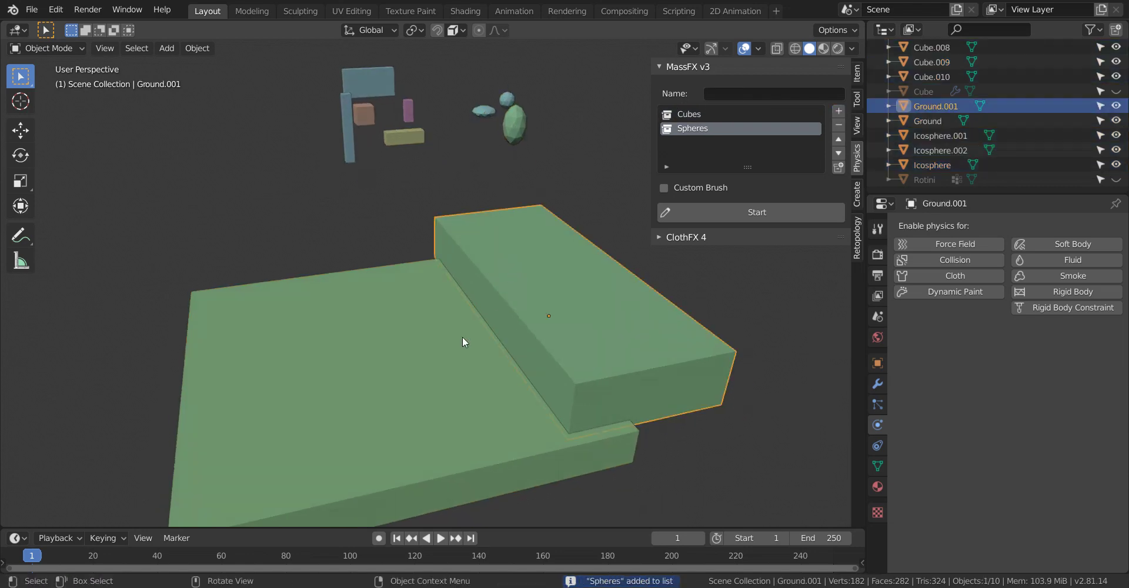
left_click(376, 370, "shift")
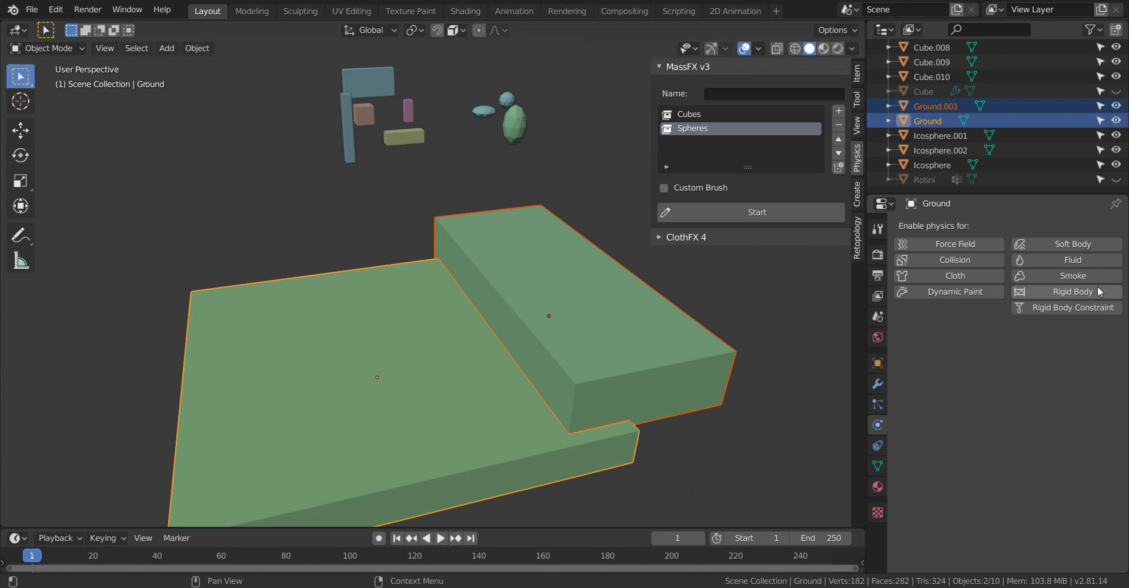
left_click(408, 358, "shift")
left_click(535, 304, "shift")
left_click(376, 366, "shift")
left_click(550, 288, "shift")
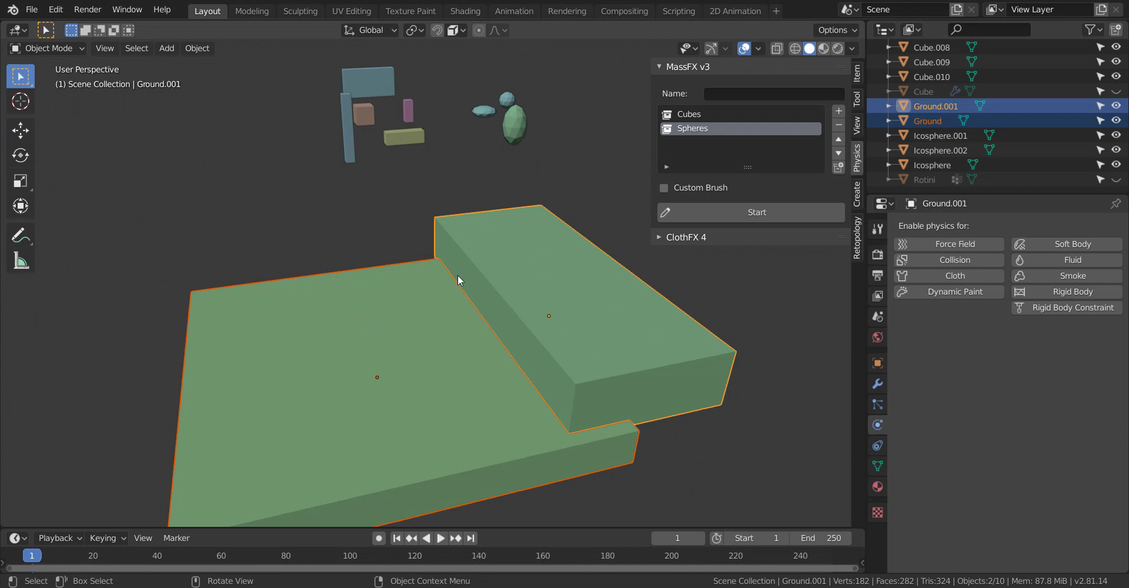
scroll(493, 284, "down", 1)
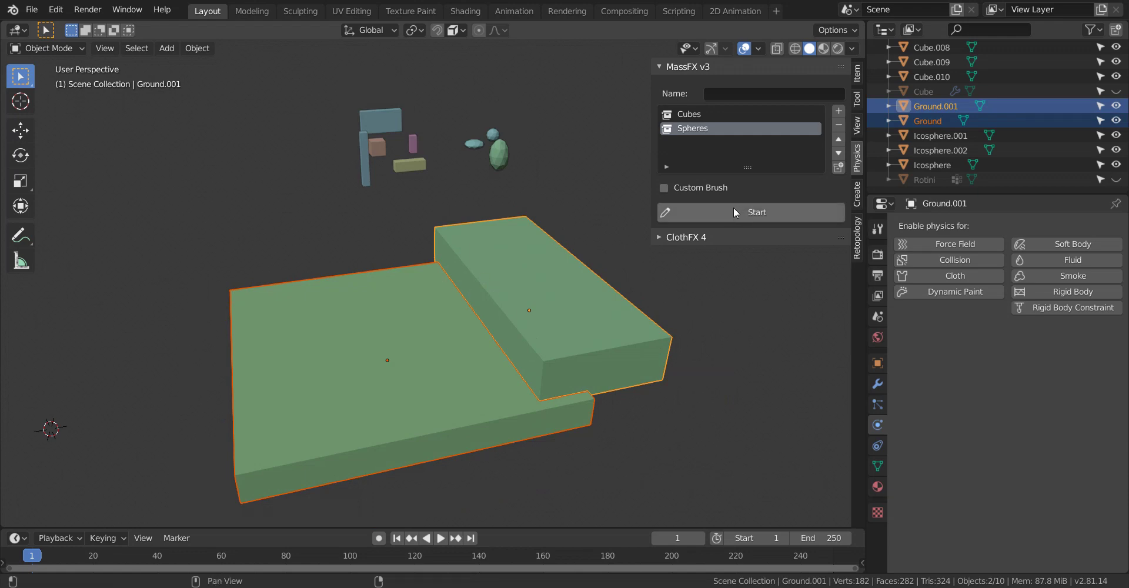
scroll(503, 268, "up", 1)
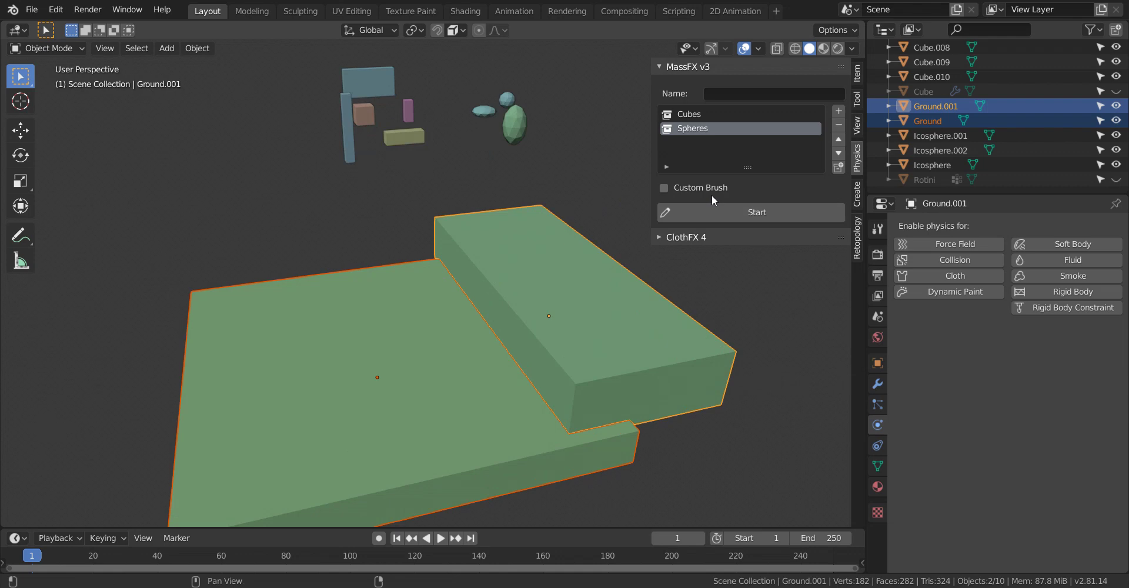
left_click(701, 213)
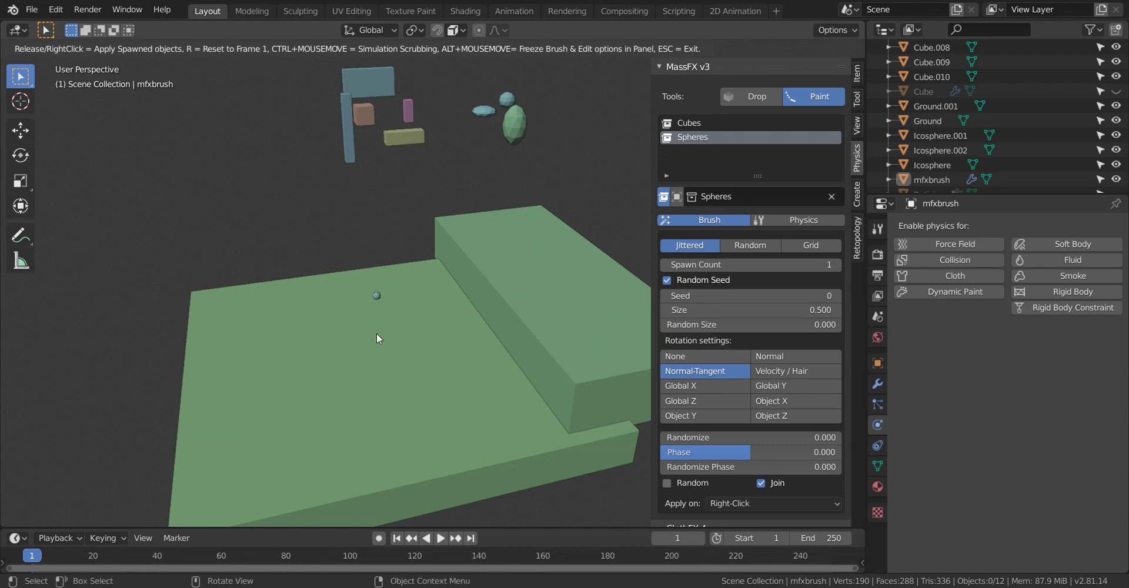
Step: Freeze the brush and set its spawn count to 5 and its size to 0.880
key("alt")
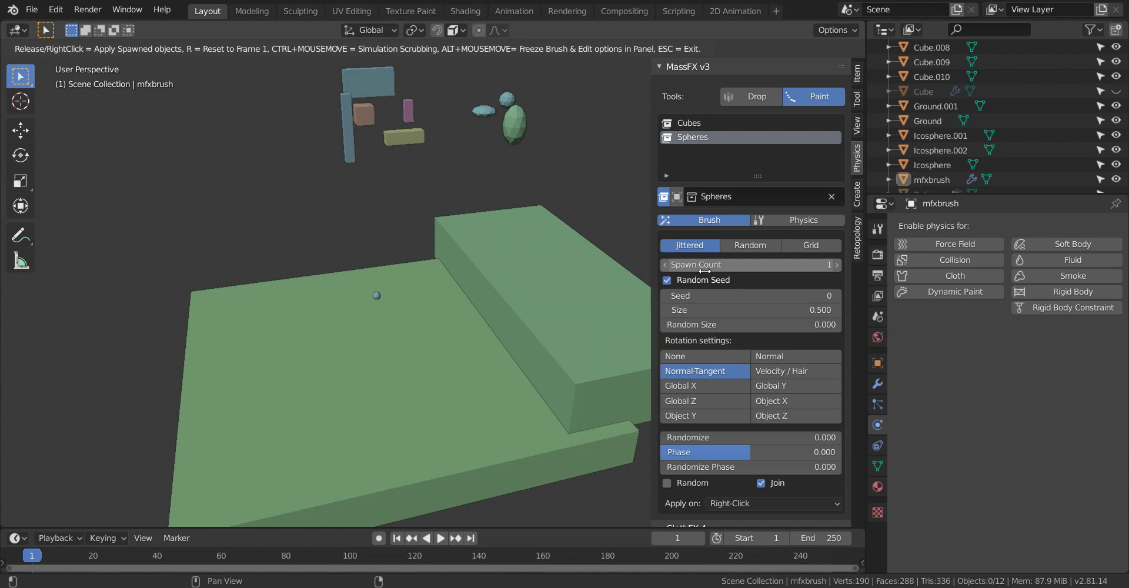
left_click_drag(709, 265, 745, 264)
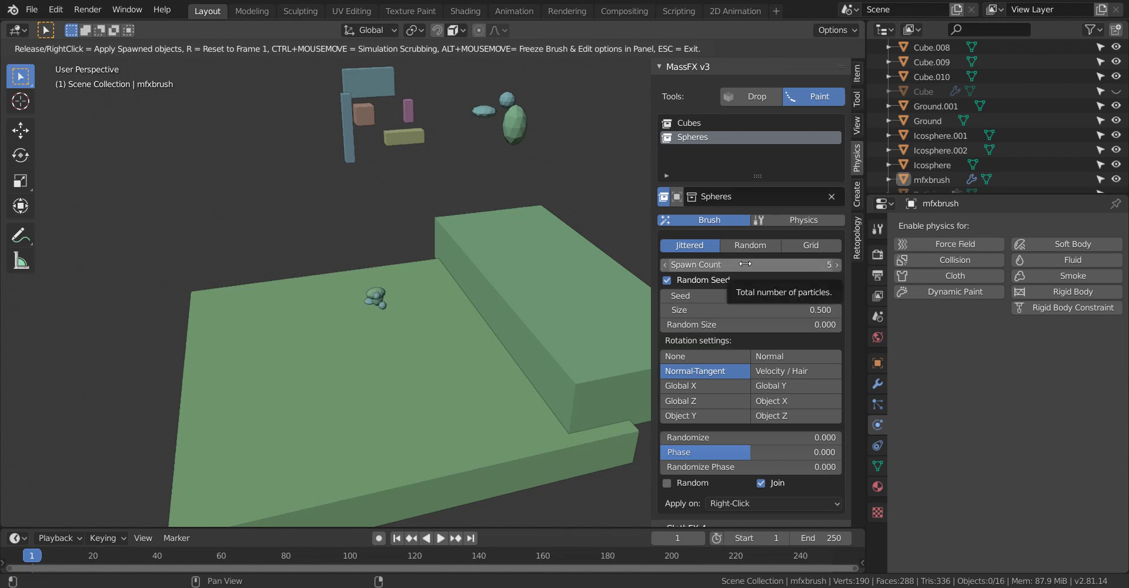
mouse_move(745, 310)
left_mouse_down()
mouse_move(773, 310)
mouse_move(730, 310)
left_mouse_up()
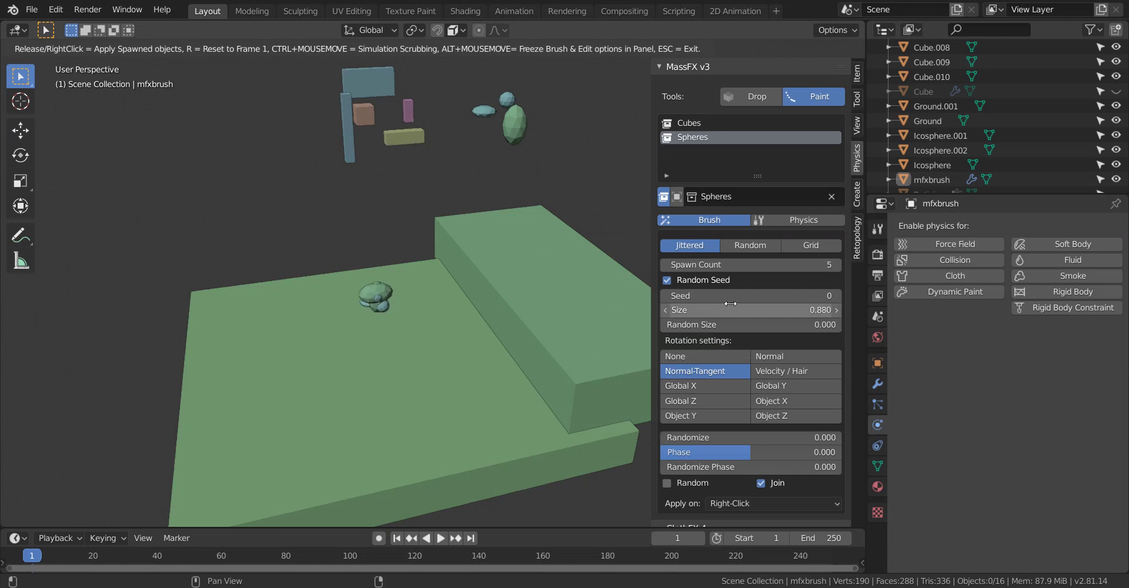
Step: Switch the brush source between the Cubes and Spheres sets several times, leaving Spheres active
left_click(691, 122)
left_click(694, 130)
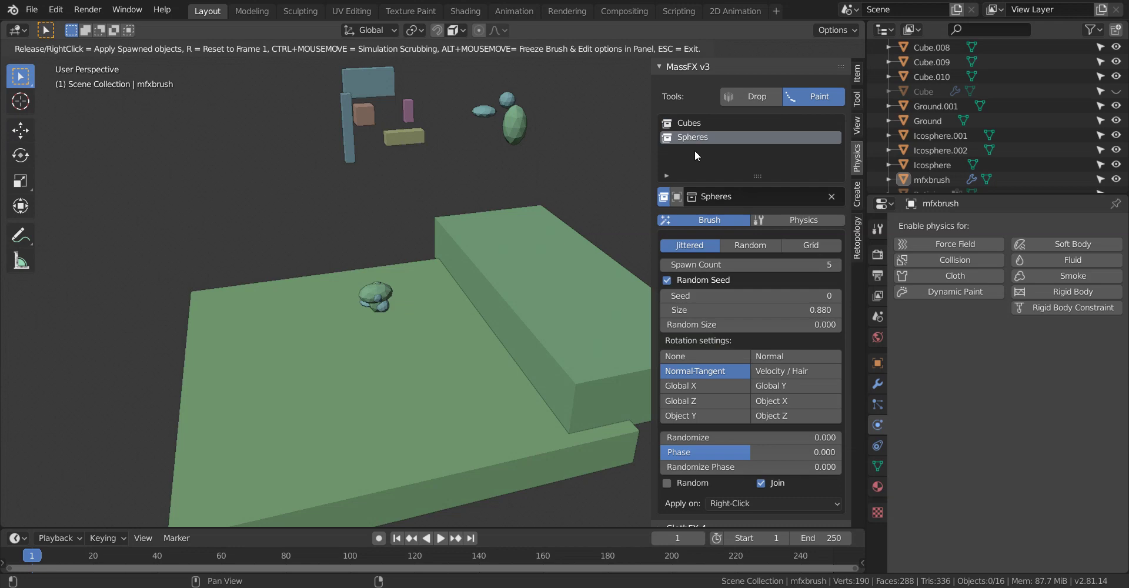
left_click(696, 123)
left_click(699, 136)
left_click(697, 125)
left_click(683, 136)
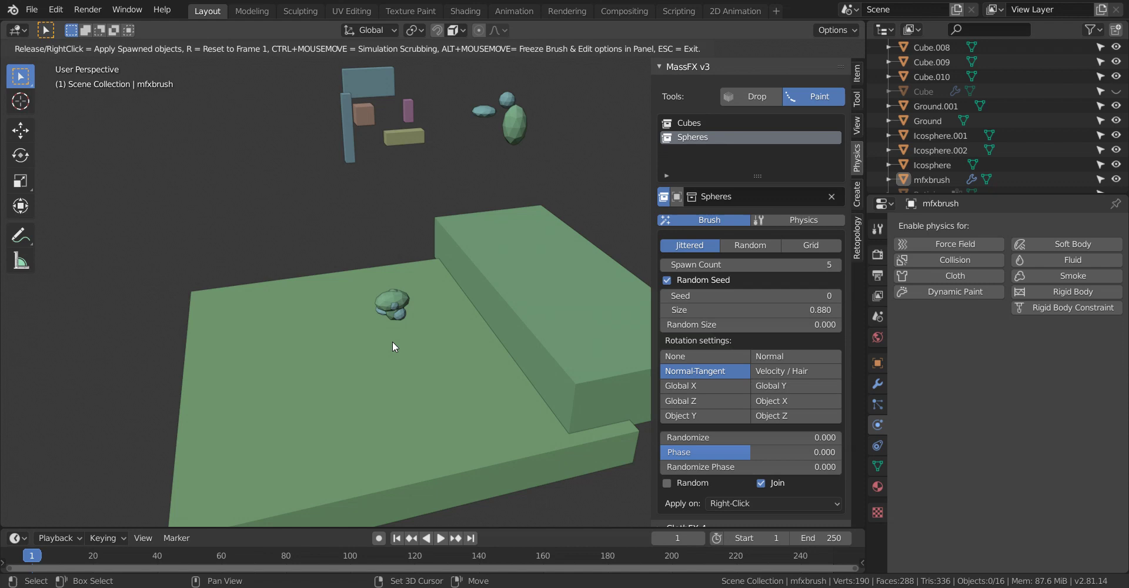
Step: Scrub the simulation forward to frame 169 without painting anything and reset it to frame 1
left_click(393, 330)
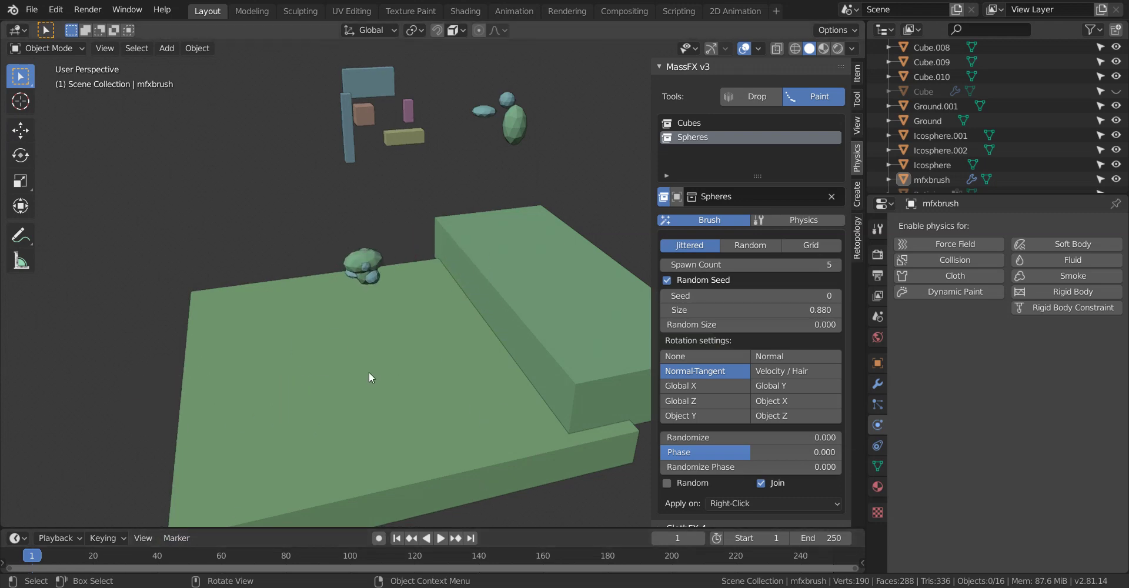
right_click(272, 439, "ctrl")
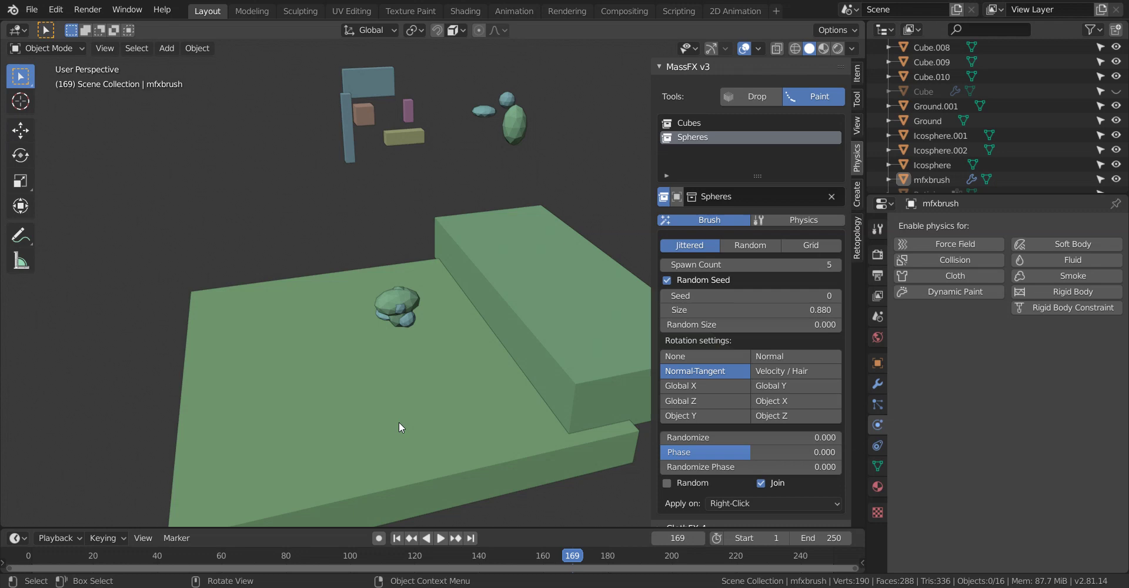
key("shift+Left")
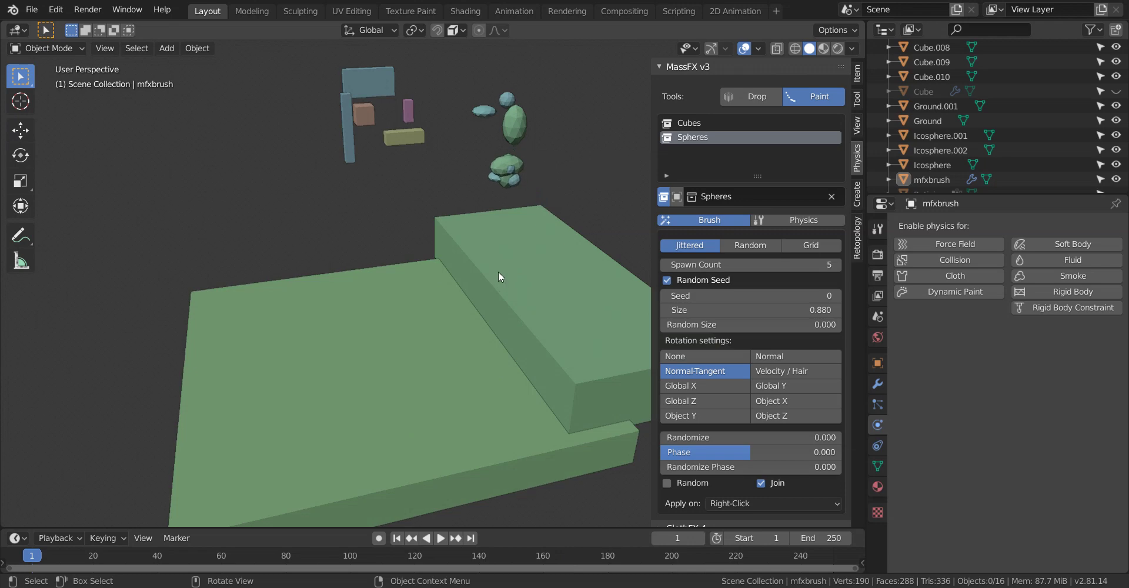
Step: Paint a pile of spheres across the edge between the two ground slabs and scrub the simulation forward to frame 40
mouse_move(499, 276)
right_mouse_down()
mouse_move(507, 310)
mouse_move(487, 323)
mouse_move(523, 335)
mouse_move(498, 346)
mouse_move(532, 310)
right_mouse_up()
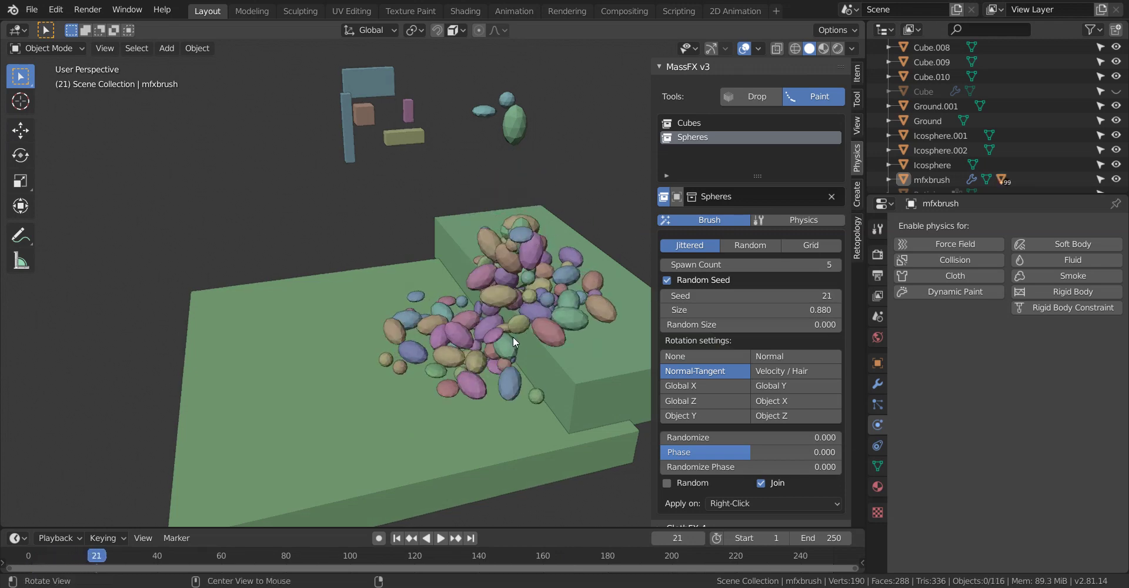
middle_click_drag(513, 336, 457, 325)
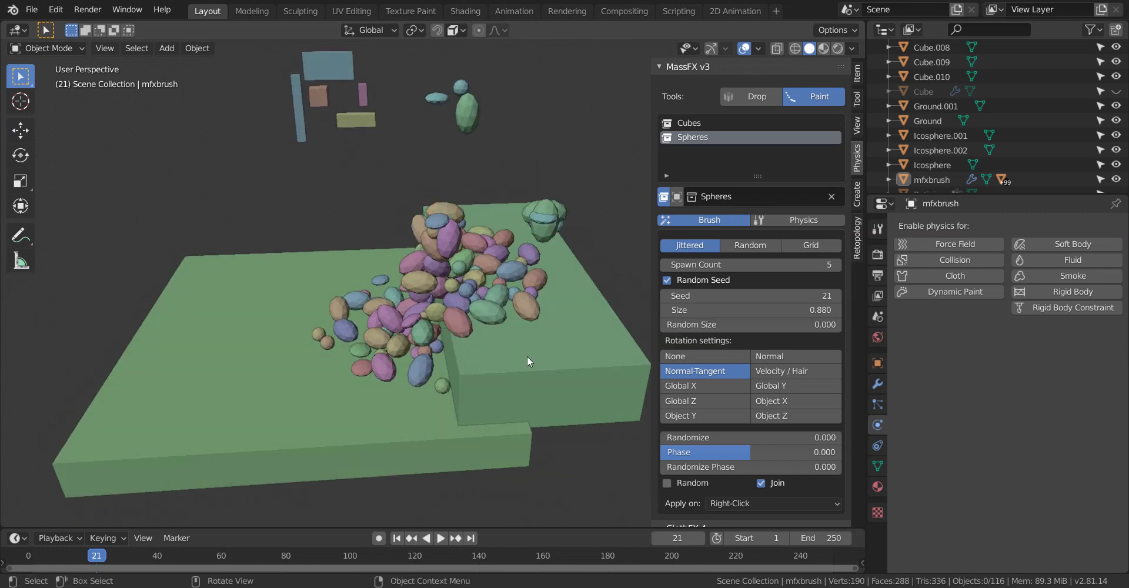
middle_click_drag(527, 356, 489, 333)
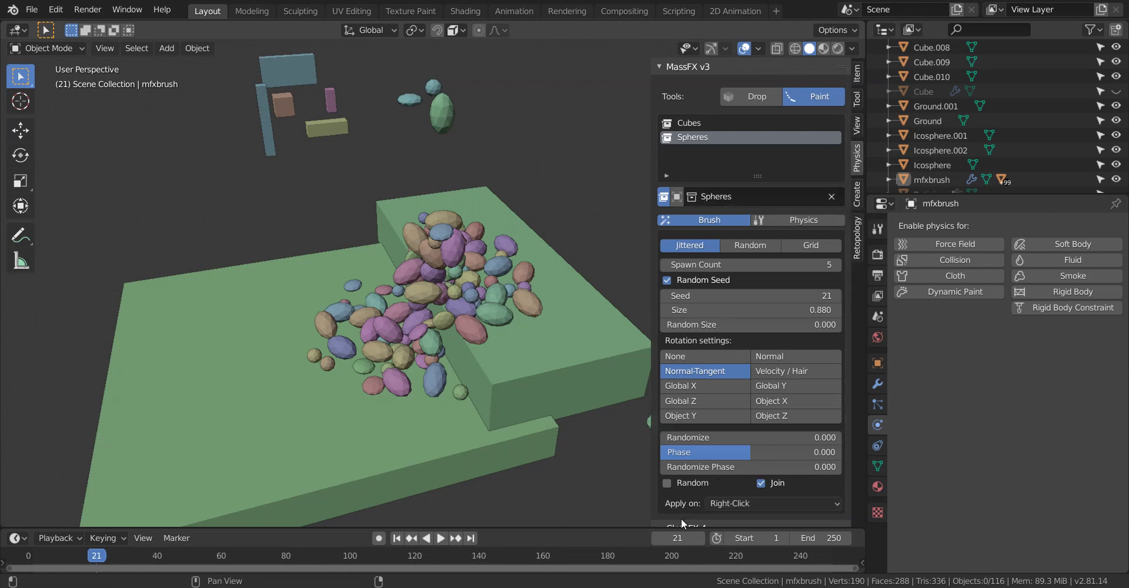
right_click(434, 345)
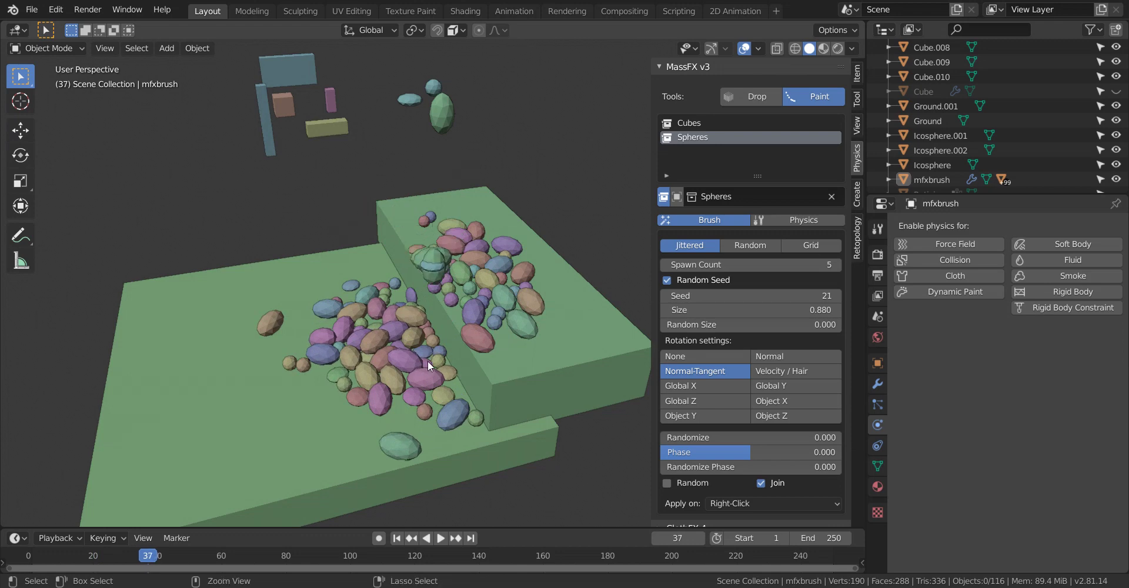
middle_click_drag(428, 345, 408, 326)
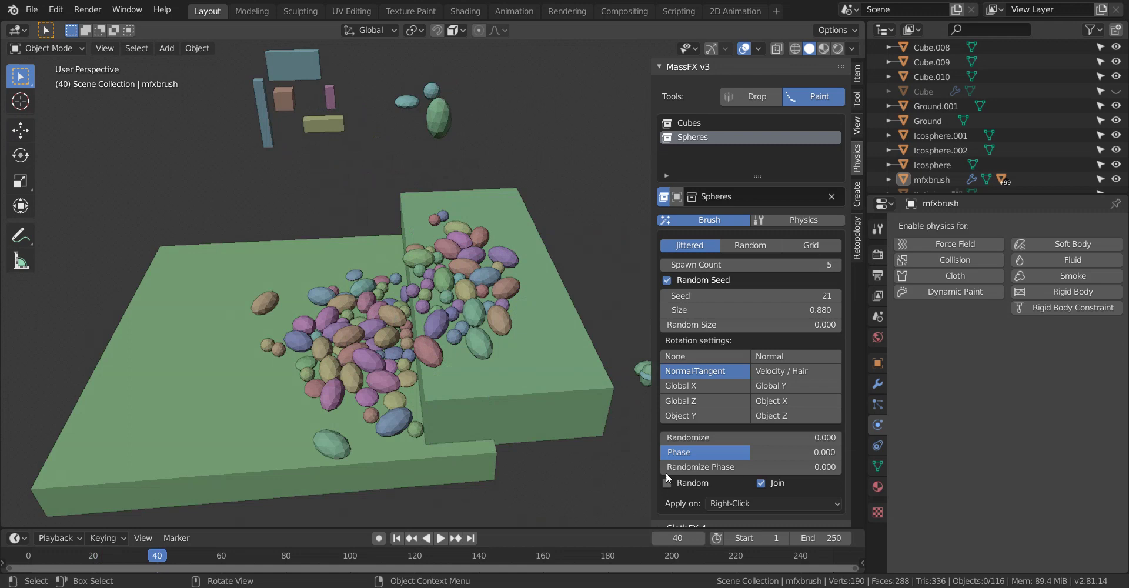
Step: Apply the simulated spheres between the two ground slabs as one joined mesh
right_click(471, 294)
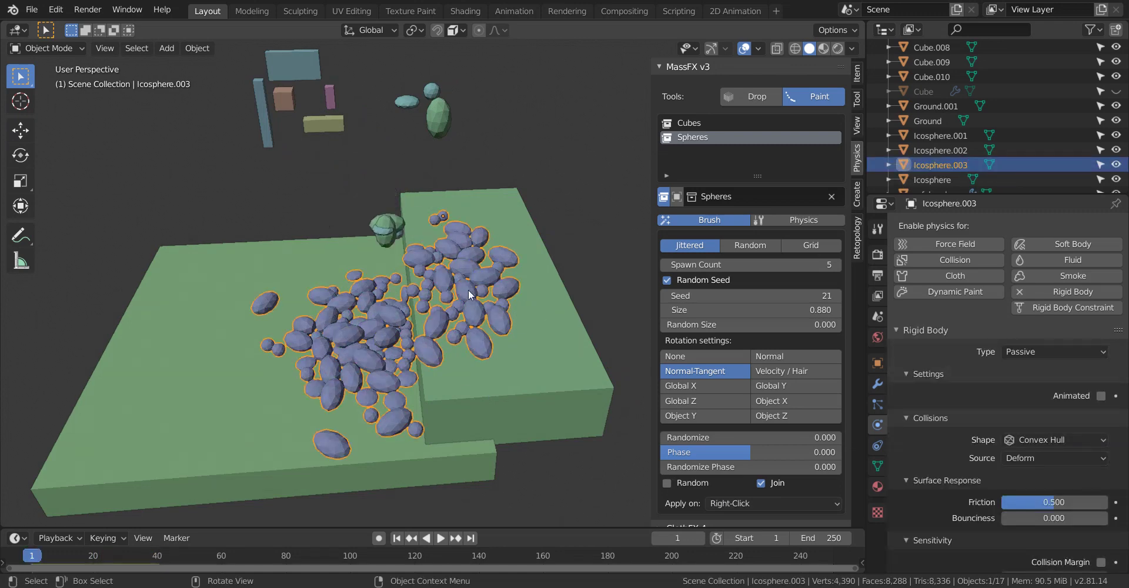
mouse_move(477, 306)
middle_mouse_down()
mouse_move(512, 360)
mouse_move(530, 335)
mouse_move(512, 353)
mouse_move(488, 345)
middle_mouse_up()
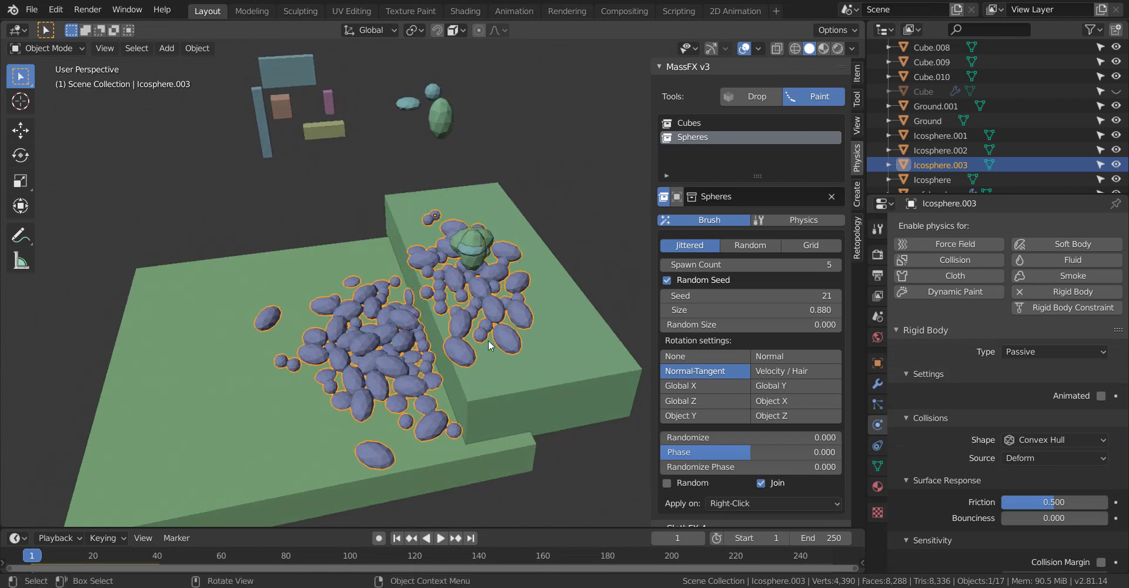
Step: Disable Join, then paint more spheres across the lower slab and onto the raised slab and apply them as separate objects
left_click(764, 482)
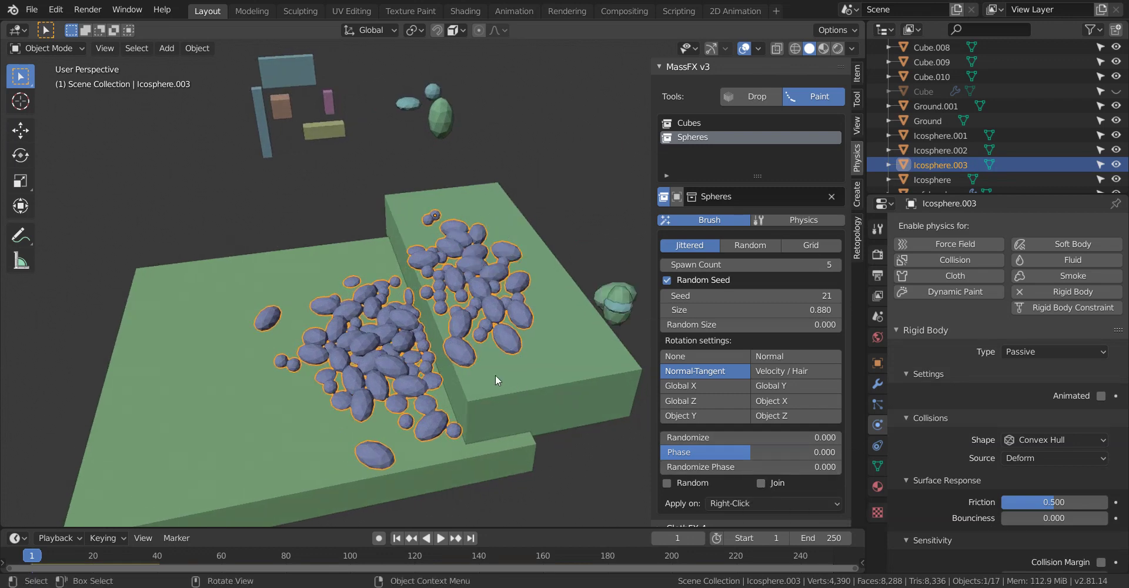
mouse_move(412, 300)
right_mouse_down()
mouse_move(341, 333)
mouse_move(343, 351)
mouse_move(370, 353)
mouse_move(389, 333)
mouse_move(364, 333)
mouse_move(394, 330)
mouse_move(369, 355)
mouse_move(398, 308)
mouse_move(350, 333)
mouse_move(400, 330)
mouse_move(379, 350)
mouse_move(486, 327)
right_mouse_up()
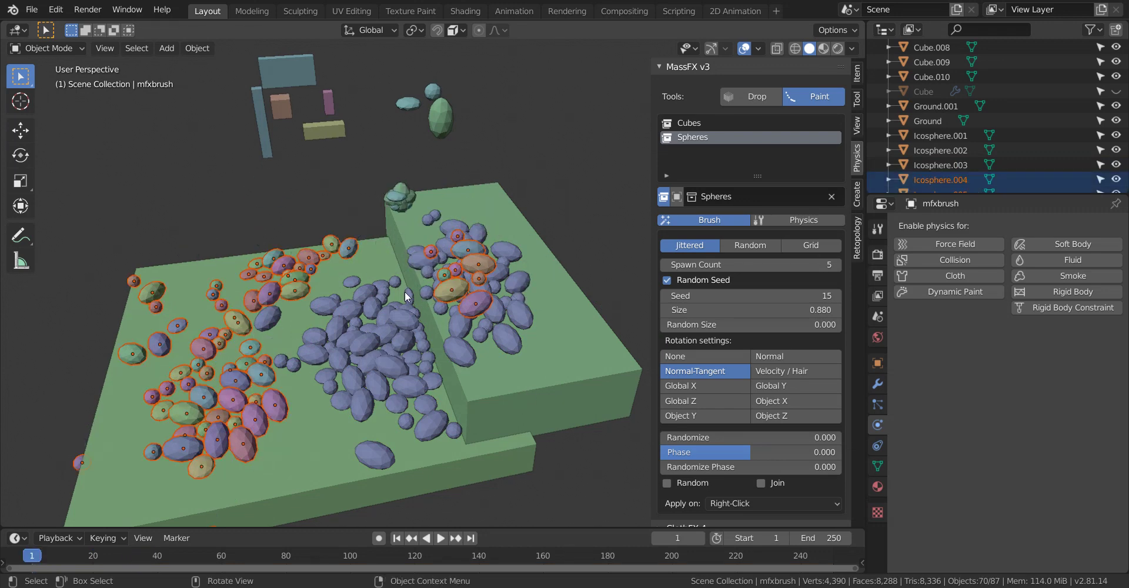
Step: Examine the separate spheres and the joined sphere pile on the slabs from several angles
scroll(405, 292, "down", 2)
middle_click_drag(380, 324, 432, 352)
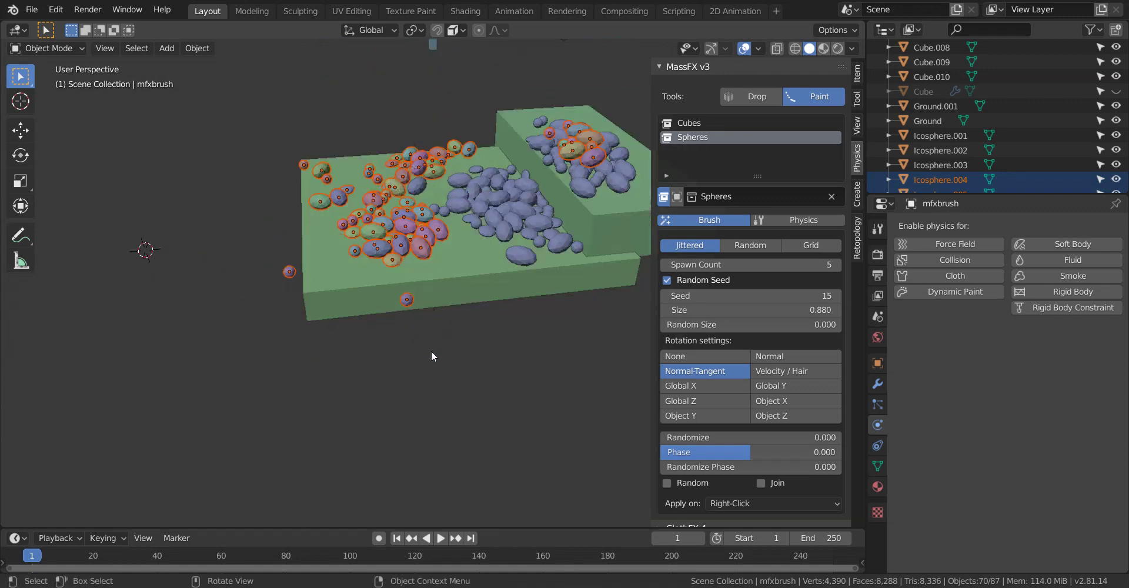
middle_click_drag(458, 213, 343, 369)
right_click(436, 287)
right_click(421, 274)
right_click(450, 269)
right_click(360, 362)
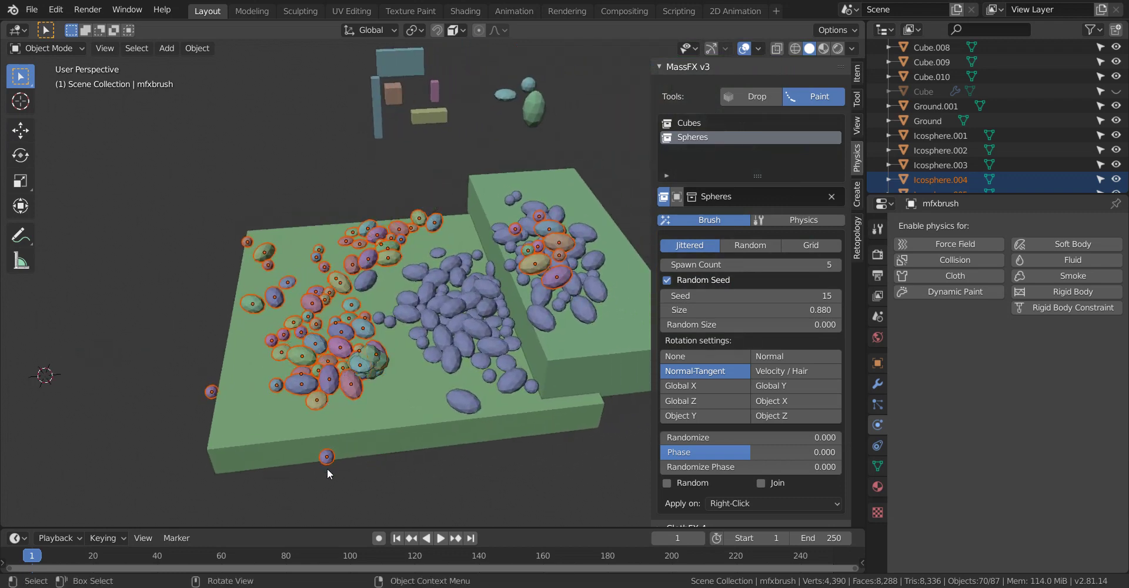
right_click_drag(371, 406, 387, 349)
middle_click_drag(387, 348, 411, 334)
mouse_move(410, 330)
right_mouse_down()
mouse_move(461, 280)
mouse_move(271, 390)
mouse_move(463, 341)
mouse_move(380, 363)
mouse_move(460, 310)
right_mouse_up()
middle_click_drag(460, 310, 401, 337)
mouse_move(401, 336)
right_mouse_down()
mouse_move(410, 323)
mouse_move(545, 284)
mouse_move(416, 341)
mouse_move(577, 286)
mouse_move(680, 126)
right_mouse_up()
Step: Switch the brush to the Cubes set, then paint and apply two piles of cubes over the spheres on the slabs
left_click(690, 122)
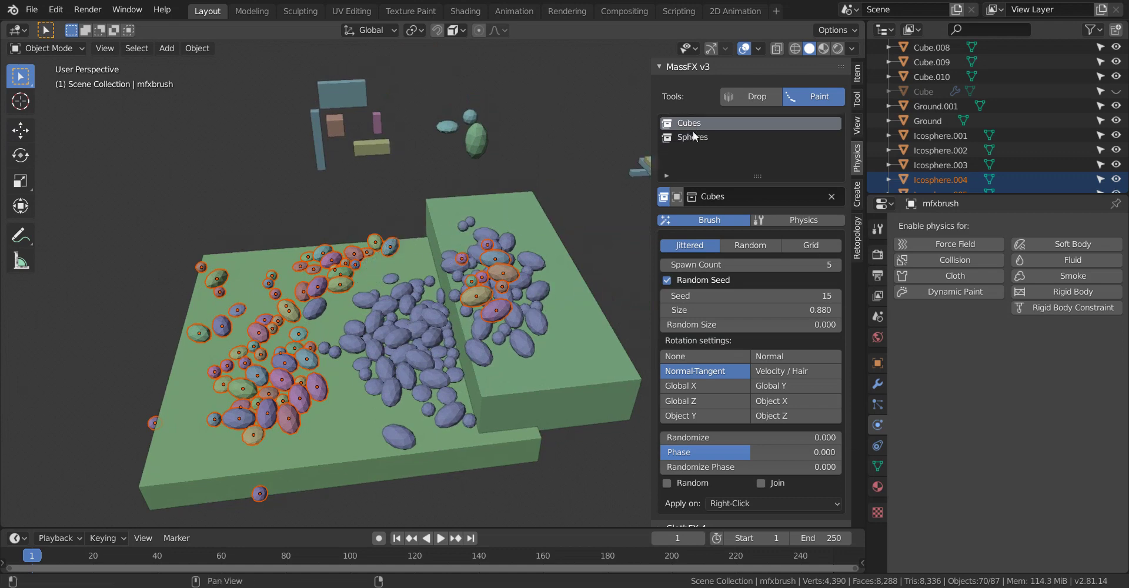
left_click(694, 137)
left_click(695, 124)
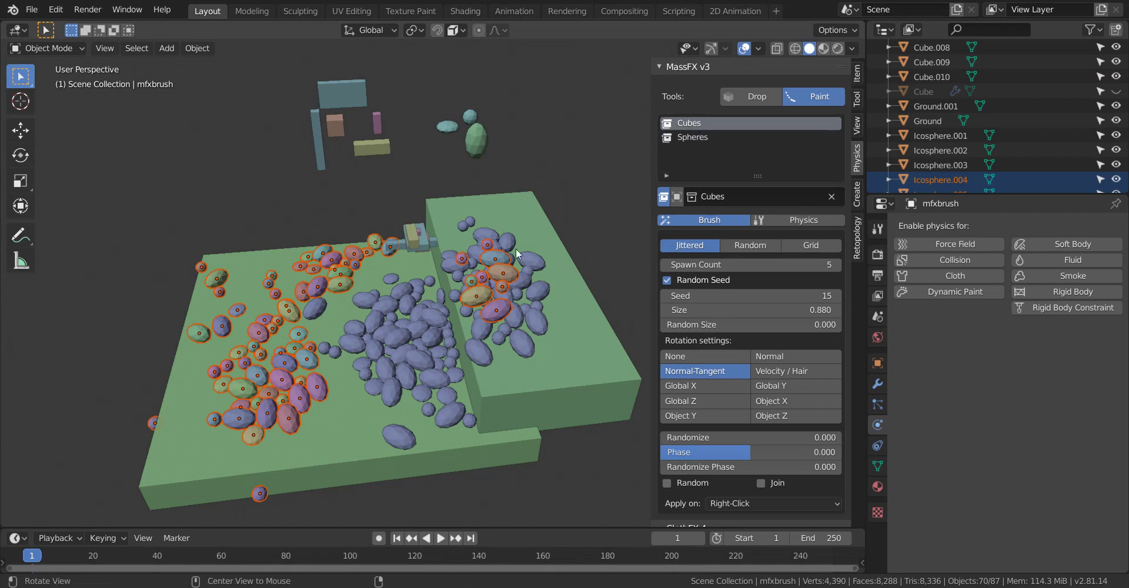
left_click(700, 137)
left_click(701, 122)
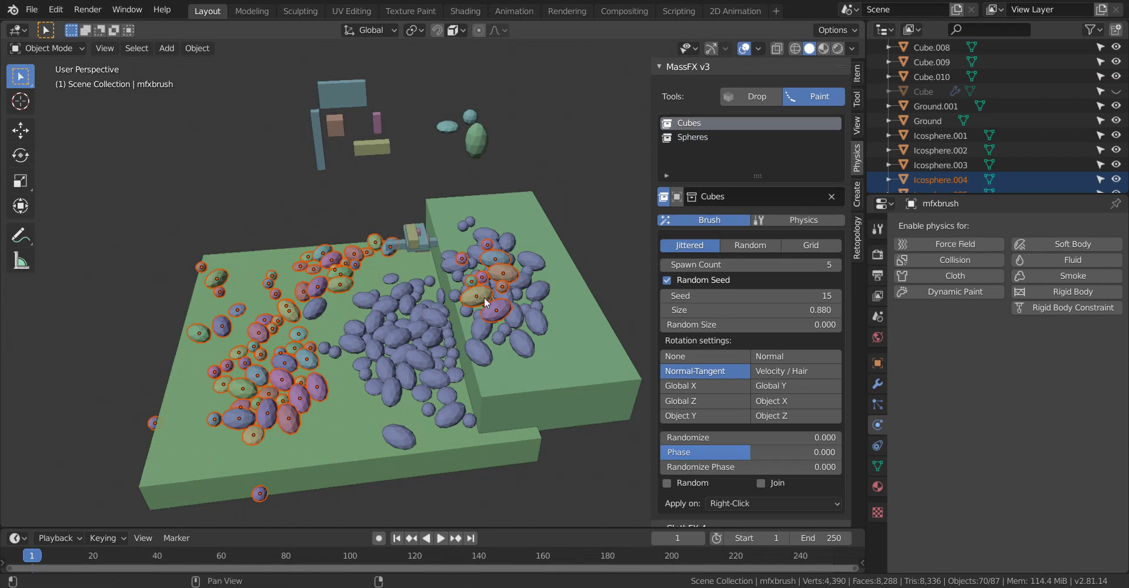
mouse_move(446, 316)
right_mouse_down()
mouse_move(376, 341)
mouse_move(356, 356)
mouse_move(361, 365)
mouse_move(372, 325)
right_mouse_up()
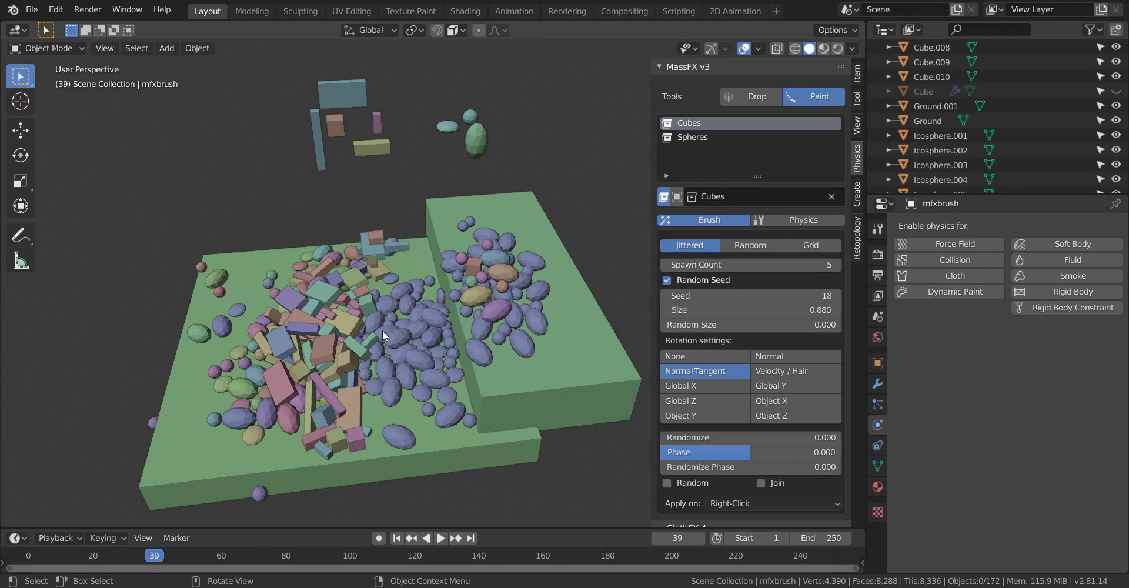
mouse_move(383, 327)
middle_mouse_down()
mouse_move(471, 289)
mouse_move(430, 316)
mouse_move(384, 315)
middle_mouse_up()
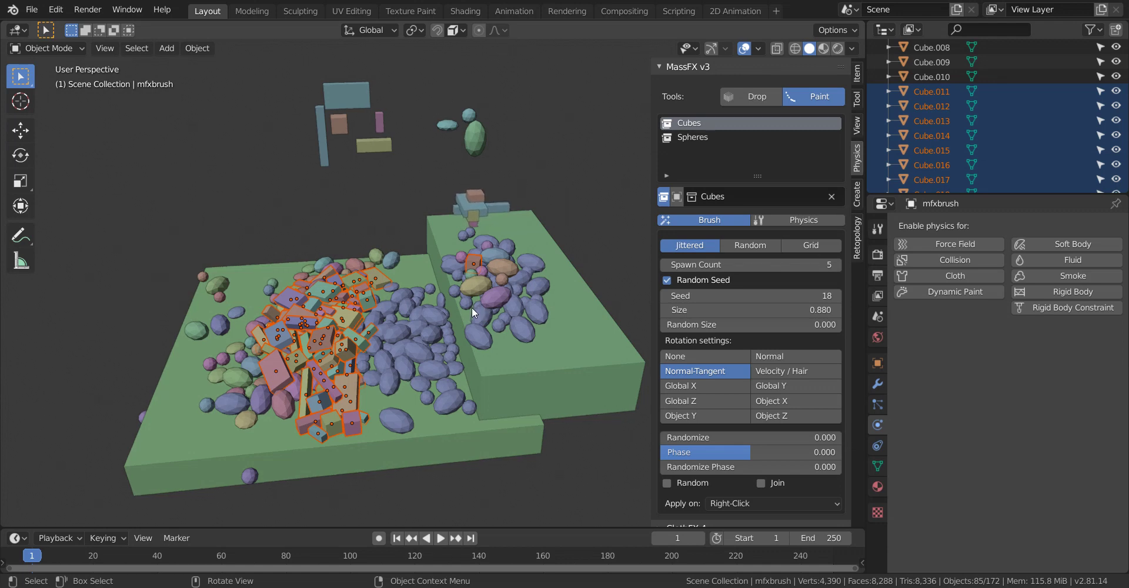
mouse_move(469, 309)
right_mouse_down()
mouse_move(383, 327)
mouse_move(407, 330)
mouse_move(429, 309)
mouse_move(401, 324)
mouse_move(467, 319)
mouse_move(432, 283)
mouse_move(447, 301)
mouse_move(395, 318)
right_mouse_up()
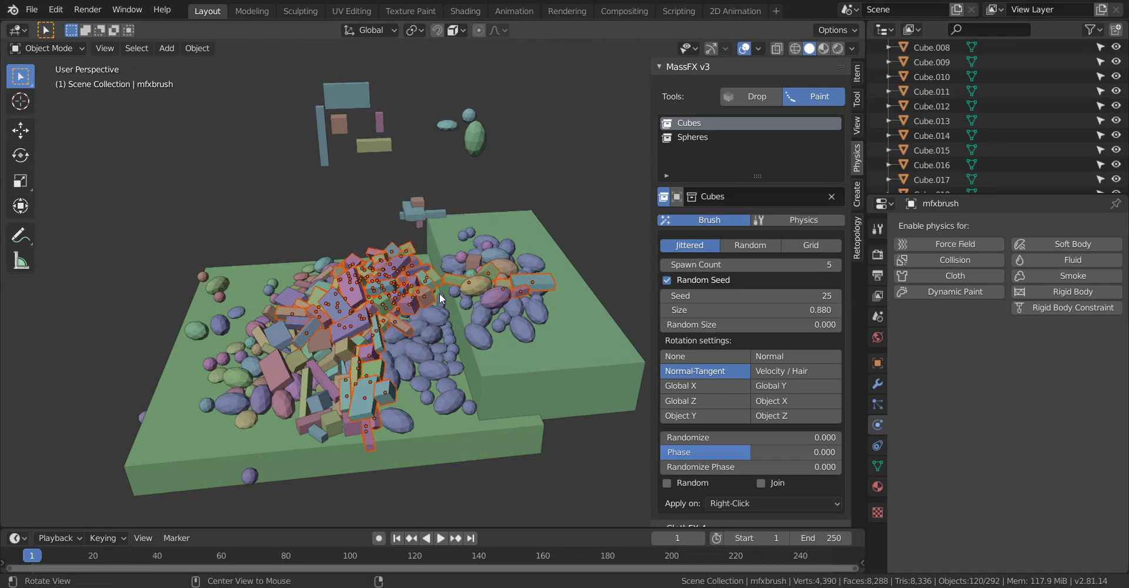
mouse_move(440, 293)
middle_mouse_down()
mouse_move(360, 304)
mouse_move(469, 292)
mouse_move(422, 297)
middle_mouse_up()
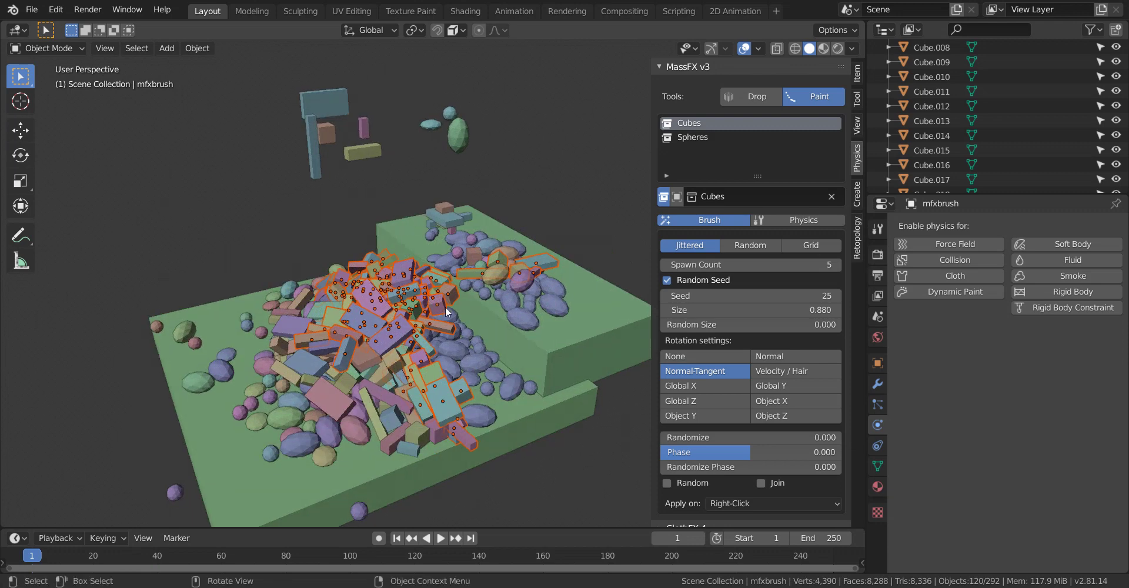
Step: Select all painted cubes and spheres, leaving out the floating source objects and the ground slabs, and delete them
key("a")
key("b")
middle_click_drag(270, 91, 507, 210)
key("b")
middle_click_drag(223, 305, 235, 318)
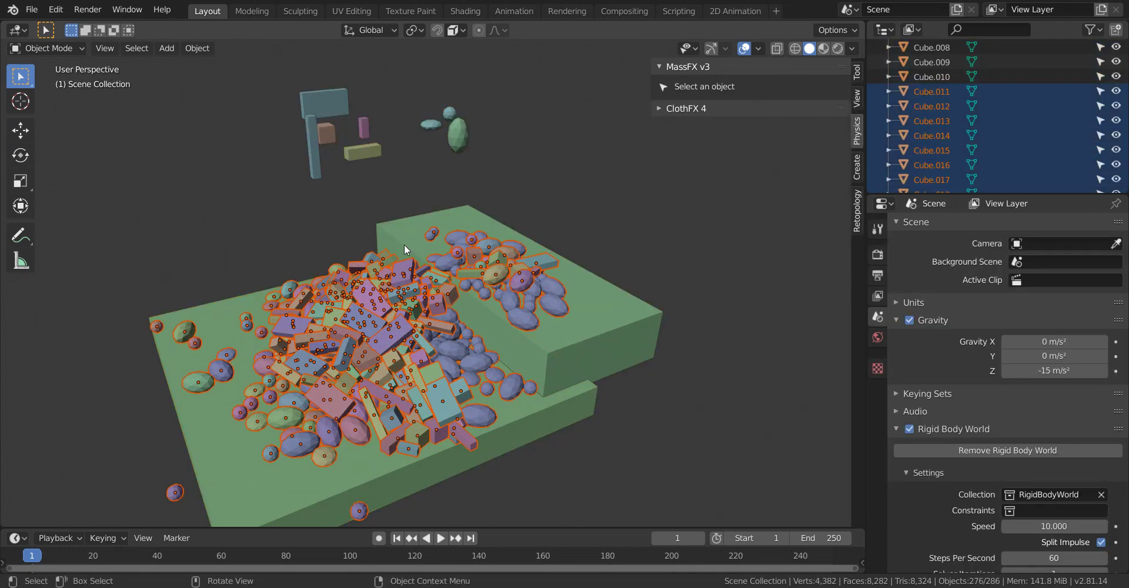
key("x")
key("Return")
Step: Add a new cube and move it above the far edge of the lower slab
left_click(436, 319)
left_click_drag(495, 277, 517, 282, "alt")
key("F3")
key("Return")
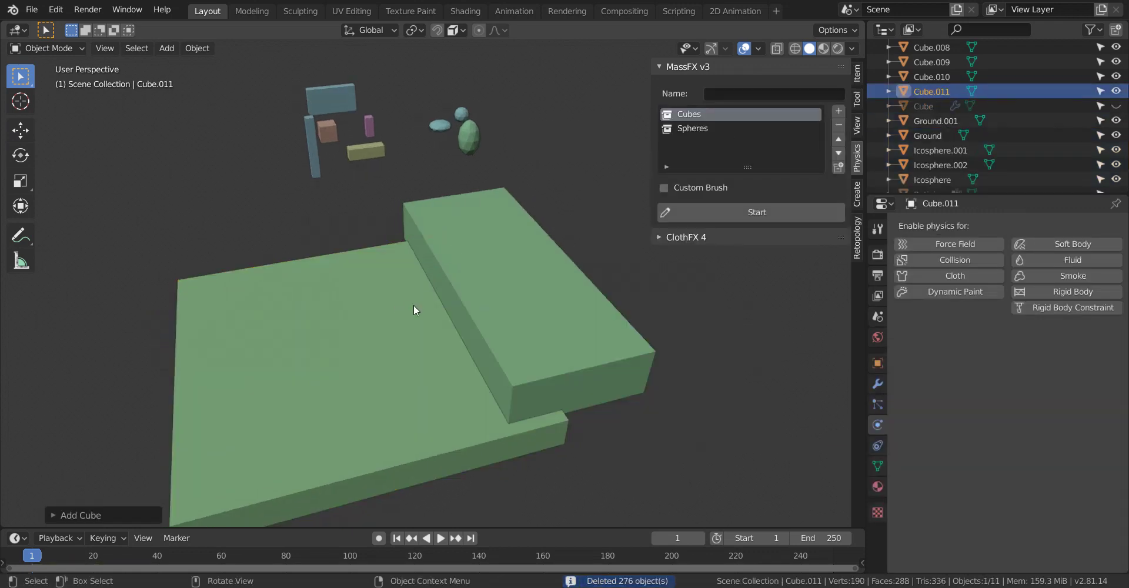
key("g")
left_click(533, 216)
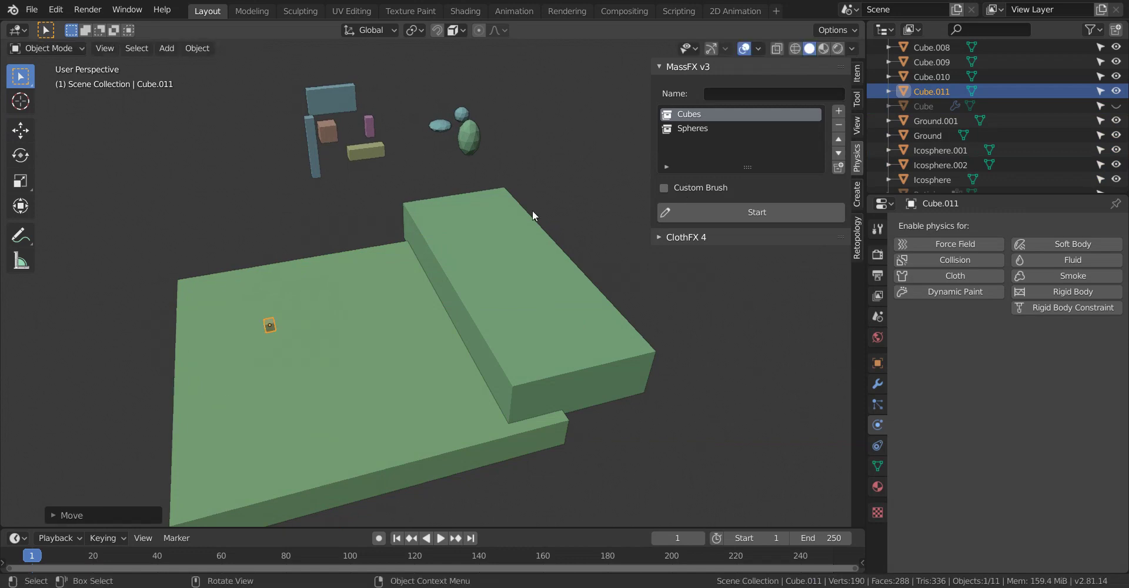
key("g")
left_click(369, 309)
Step: Scale the new cube's mesh along the X axis in Edit Mode to form a long bar
key("Tab")
key("s")
key("x")
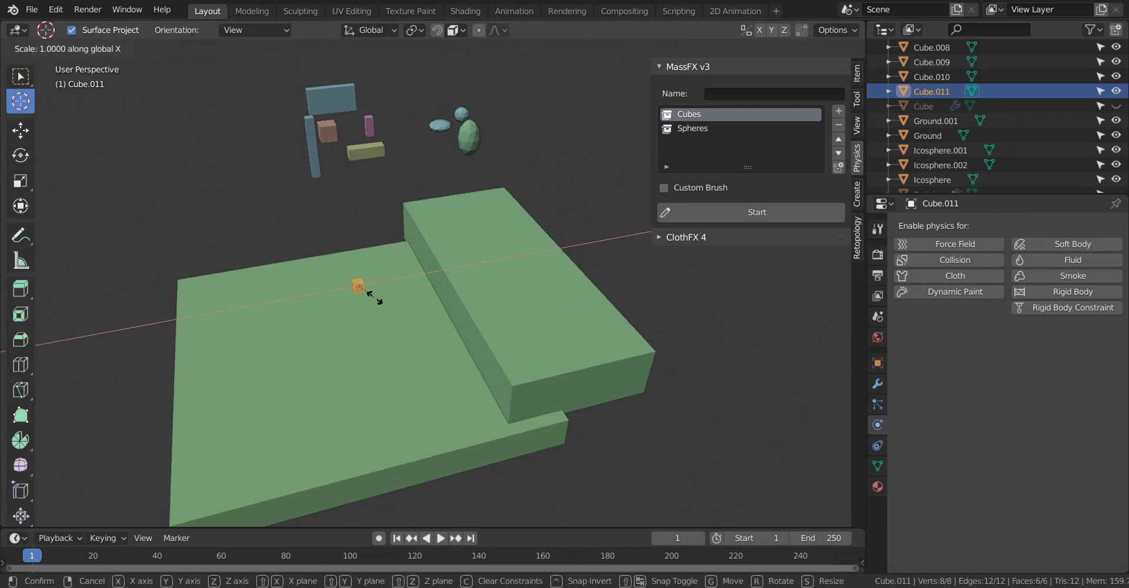
left_click(532, 271)
key("Tab")
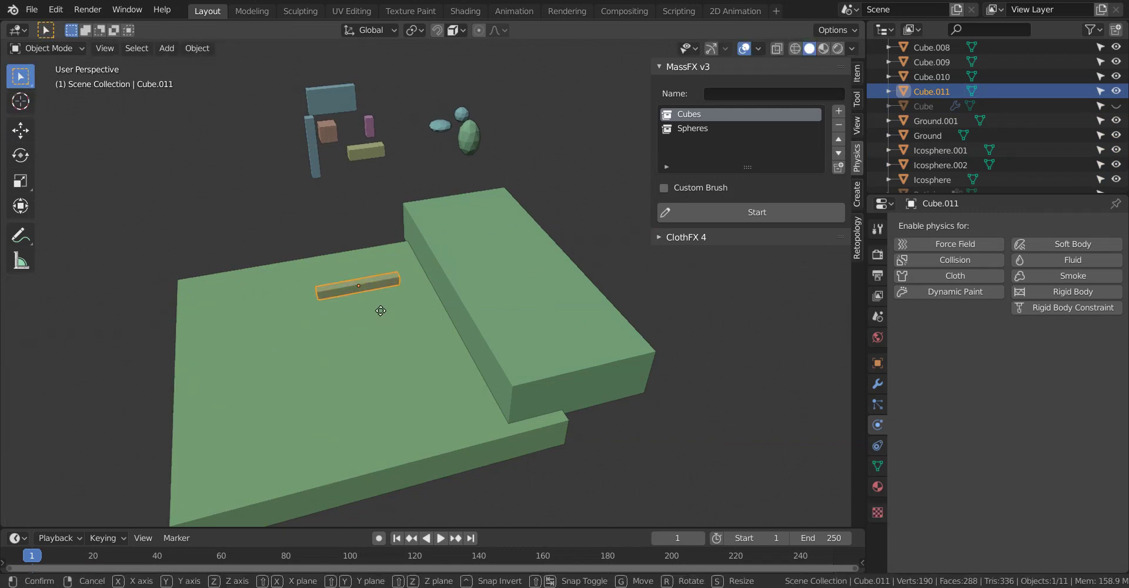
Step: Enable Custom Brush in MassFX and assign the stretched bar Cube.011 as the brush object
left_click(664, 188)
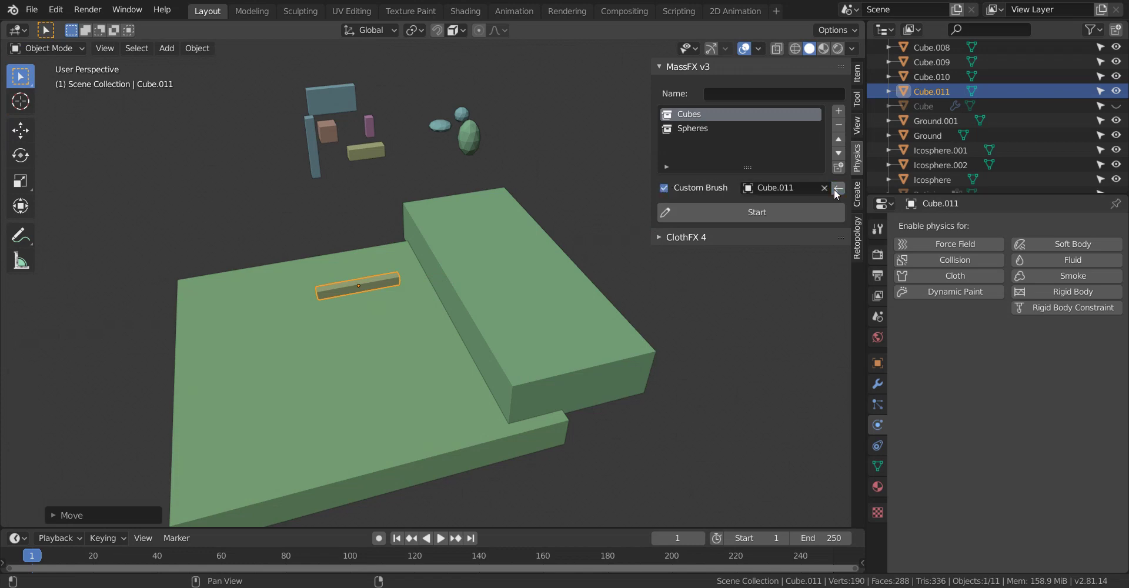
mouse_move(395, 291)
middle_mouse_down()
mouse_move(410, 285)
mouse_move(442, 325)
mouse_move(433, 320)
mouse_move(444, 274)
middle_mouse_up()
scroll(393, 281, "up", 1)
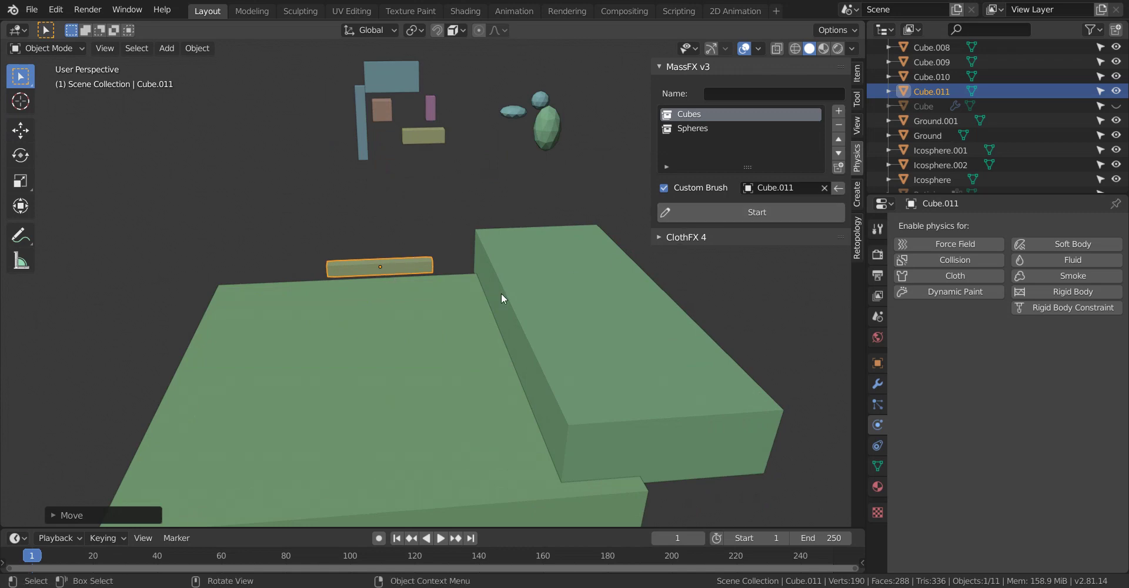
scroll(448, 310, "down", 1)
mouse_move(449, 309)
middle_mouse_down()
mouse_move(468, 306)
mouse_move(460, 309)
middle_mouse_up()
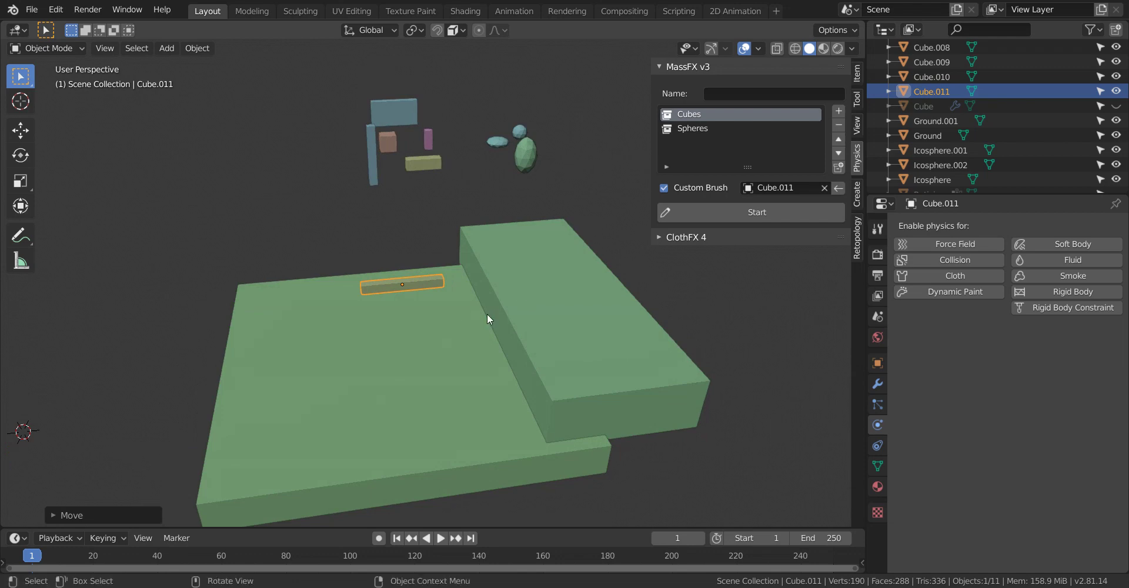
Step: Start the MassFX brush on both ground slabs with the Cubes set and set the spawn count to 26
left_click(516, 305)
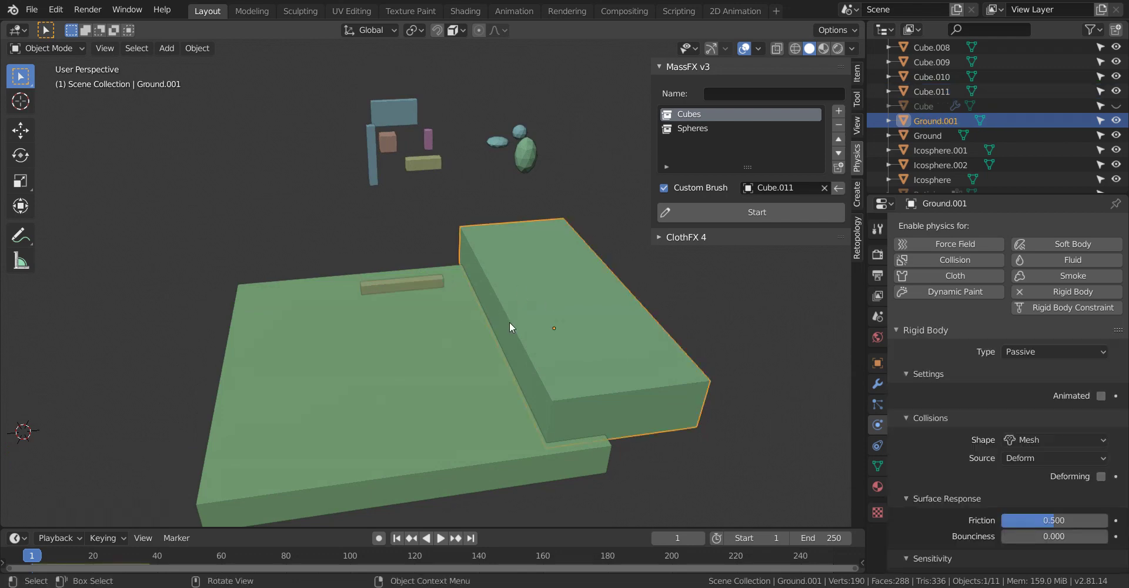
left_click(406, 363, "shift")
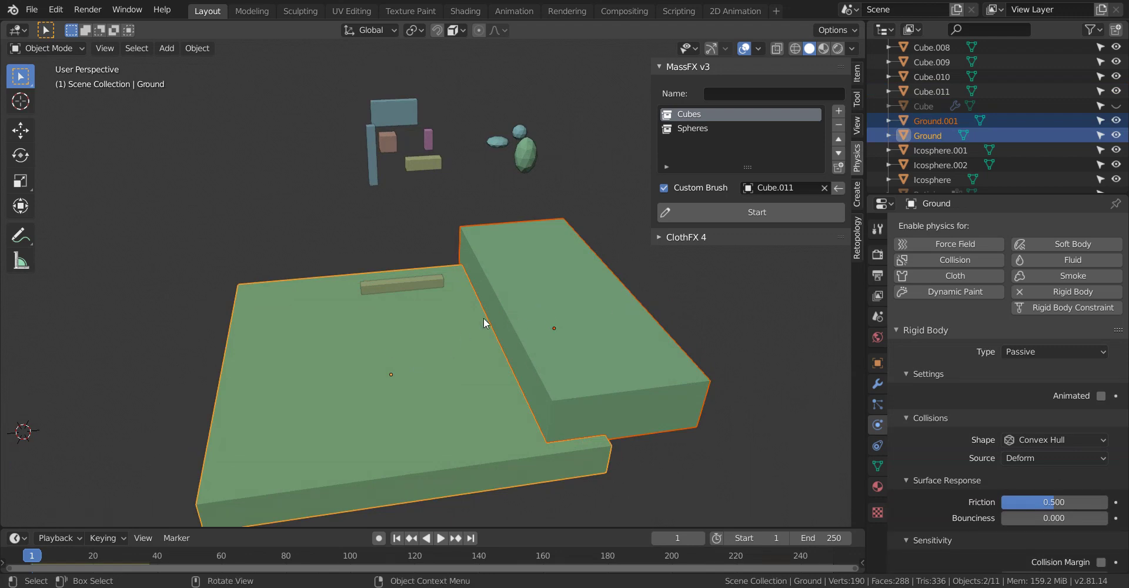
middle_click_drag(484, 322, 474, 299)
mouse_move(406, 324)
middle_mouse_down()
mouse_move(437, 292)
mouse_move(433, 154)
middle_mouse_up()
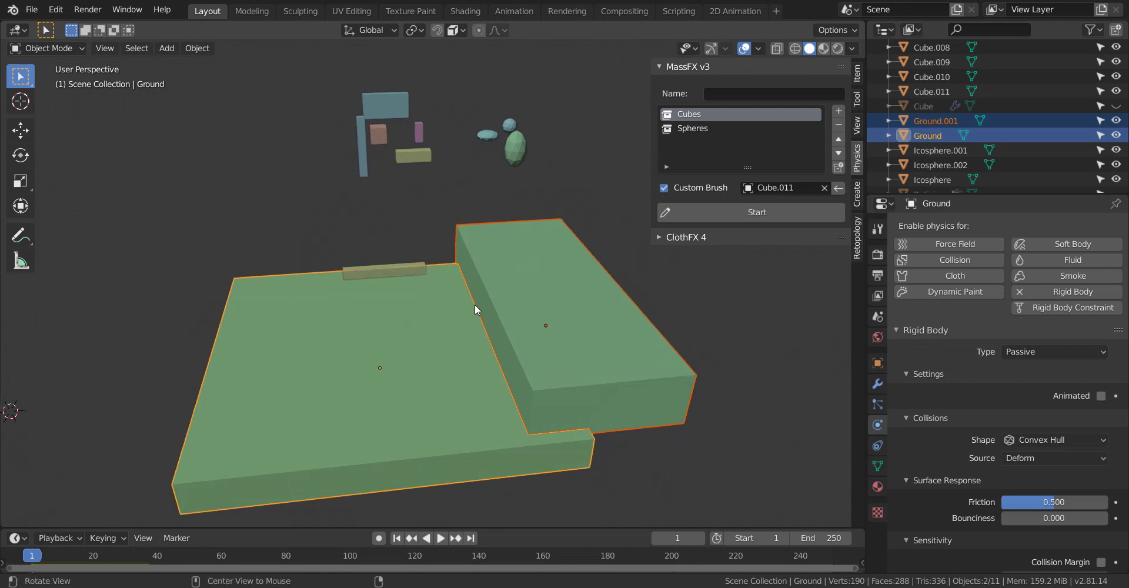
middle_click_drag(475, 305, 506, 288)
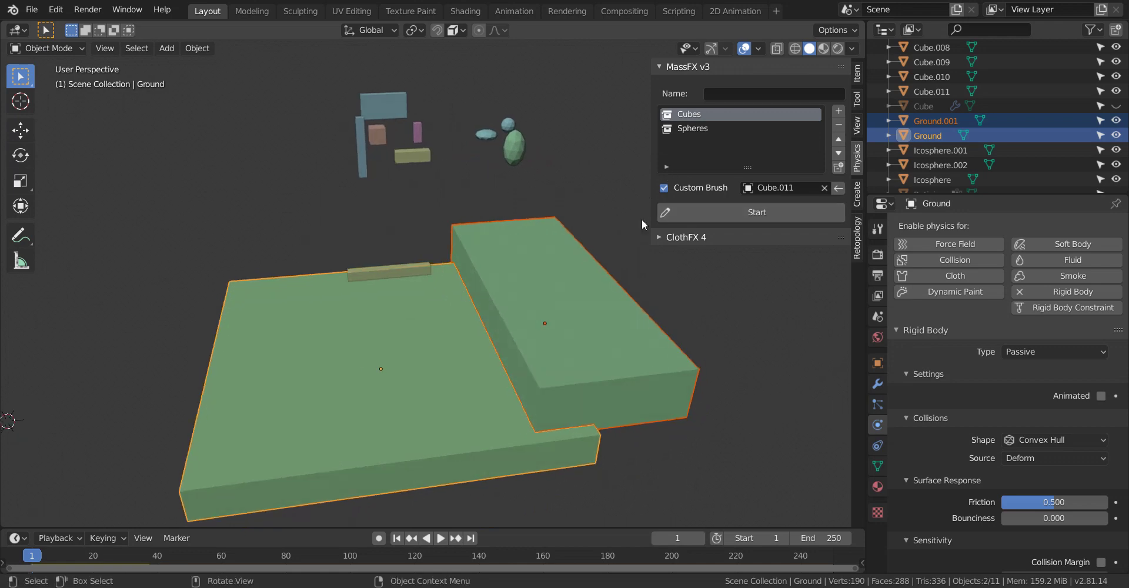
left_click(681, 217)
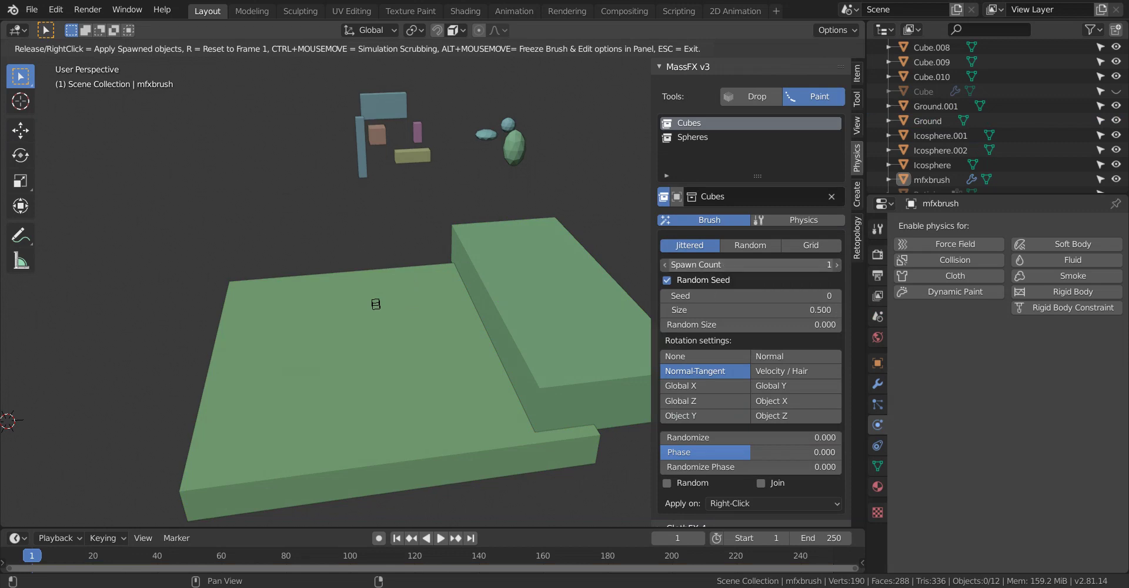
mouse_move(739, 264)
left_mouse_down()
mouse_move(782, 264)
mouse_move(739, 264)
left_mouse_up()
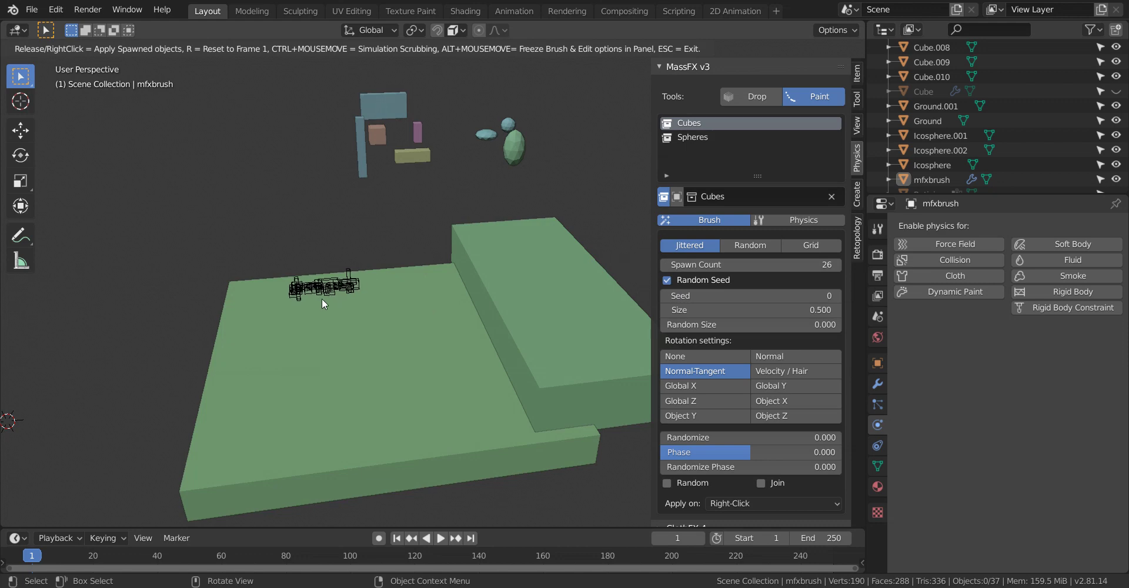
Step: Paint a wide strip of small cubes down the lower slab, simulate to frame 24 and apply the result
mouse_move(320, 300)
left_mouse_down()
mouse_move(337, 391)
mouse_move(353, 340)
mouse_move(330, 325)
left_mouse_up()
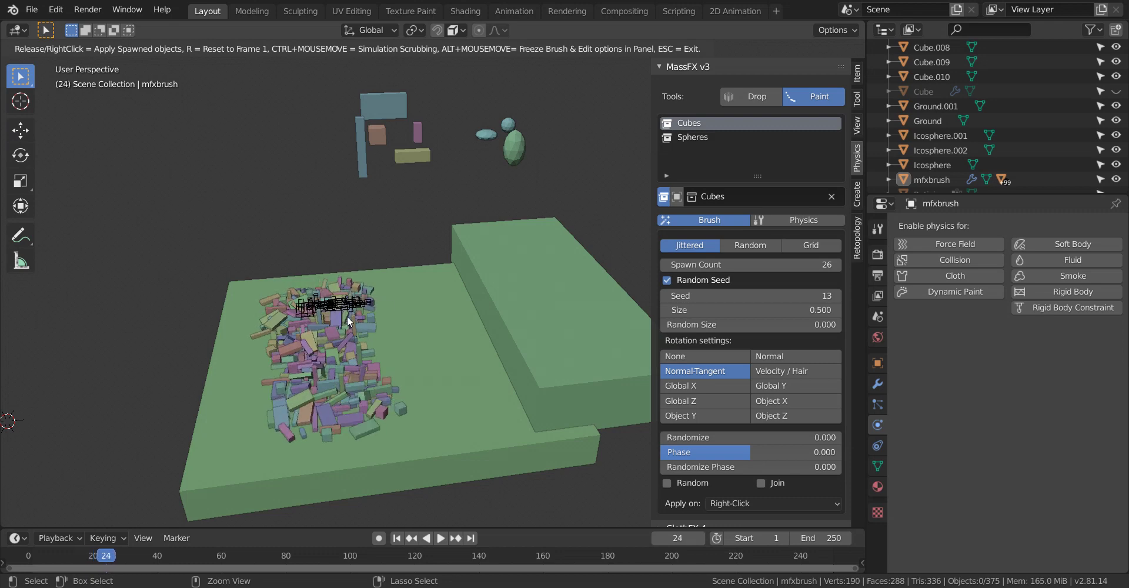
right_click(344, 318)
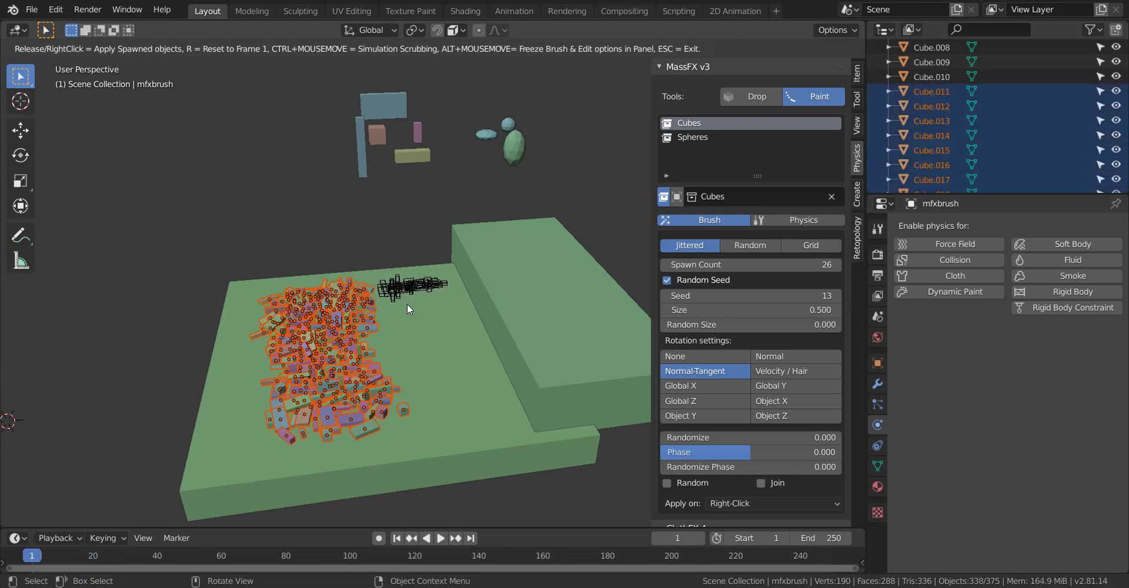
key("Escape")
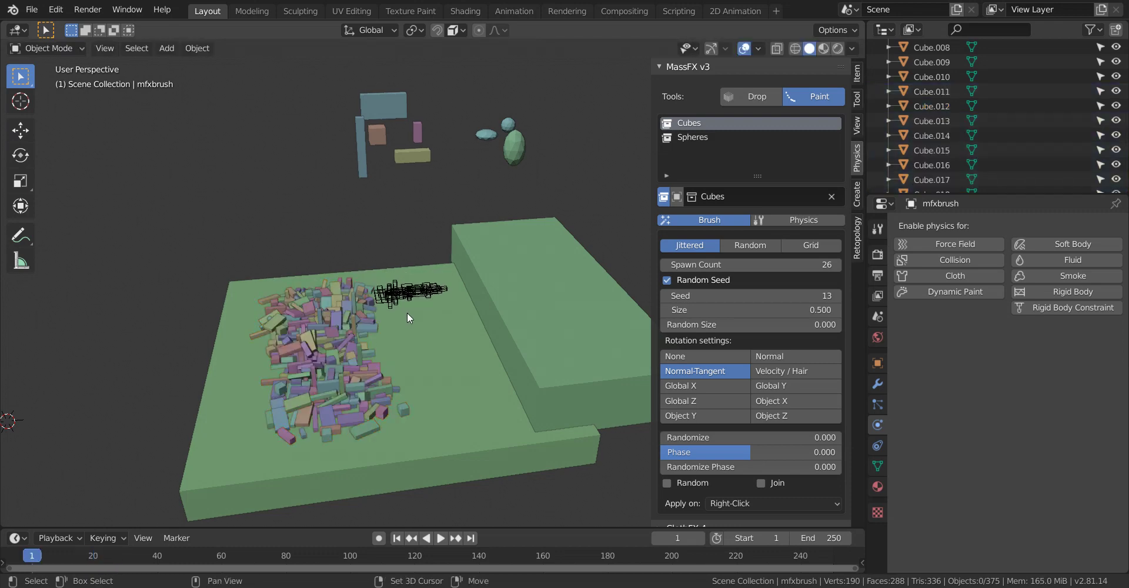
Step: Try to paint a second strip of cubes between the first strip and the raised slab, simulating to frame 23
mouse_move(421, 315)
middle_mouse_down()
mouse_move(405, 358)
mouse_move(426, 349)
mouse_move(382, 363)
mouse_move(374, 337)
mouse_move(414, 351)
mouse_move(418, 327)
mouse_move(415, 344)
mouse_move(436, 344)
mouse_move(422, 369)
middle_mouse_up()
scroll(406, 327, "up", 2)
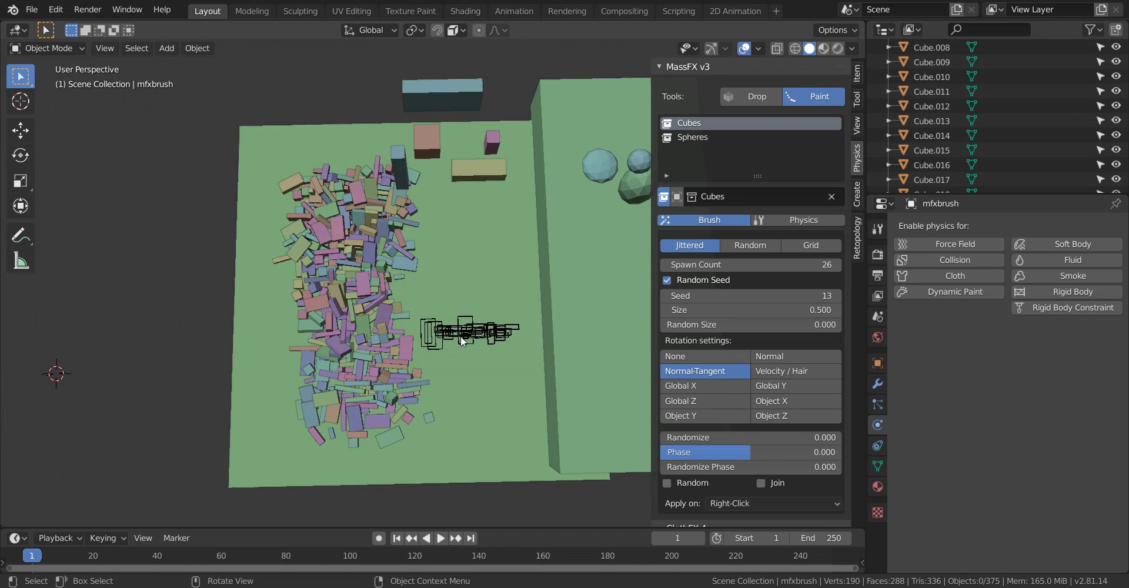
middle_click_drag(461, 336, 474, 267)
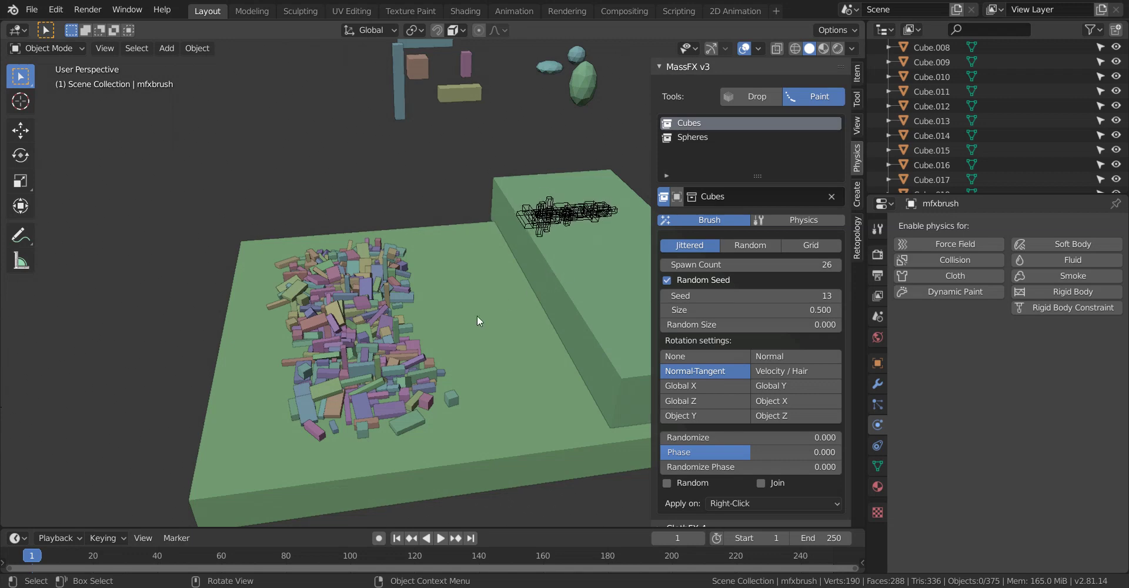
mouse_move(473, 311)
right_mouse_down()
mouse_move(498, 296)
mouse_move(458, 324)
right_mouse_up()
middle_click_drag(458, 324, 457, 347)
mouse_move(457, 347)
right_mouse_down()
mouse_move(446, 331)
mouse_move(530, 273)
mouse_move(519, 262)
mouse_move(459, 283)
right_mouse_up()
middle_click_drag(459, 284, 404, 300)
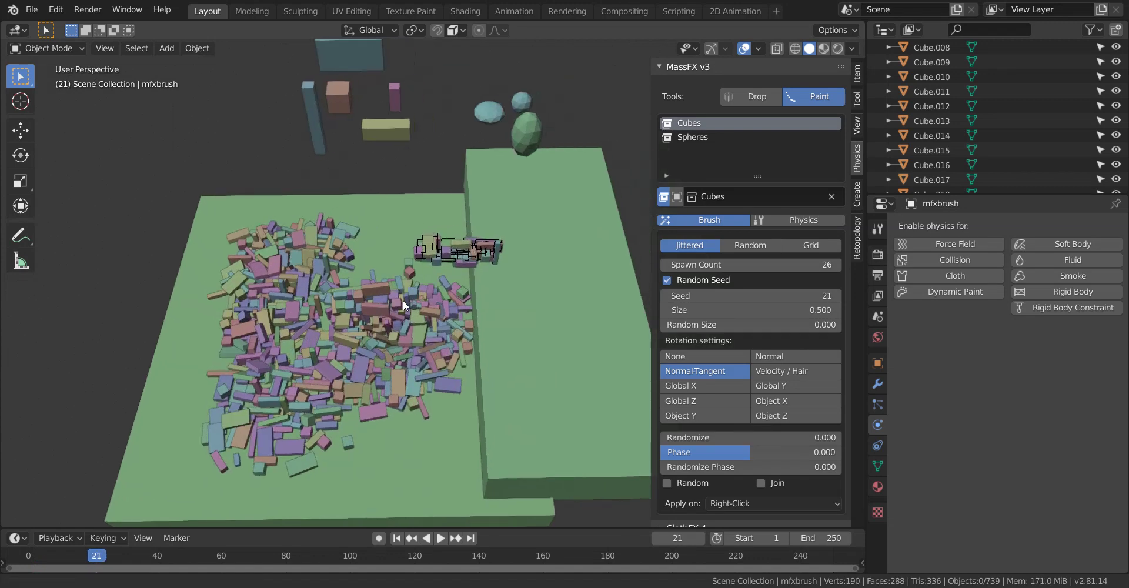
right_click_drag(433, 295, 515, 274)
Step: Exit the brush without applying the second strip of cubes and select the raised ground slab
key("Escape")
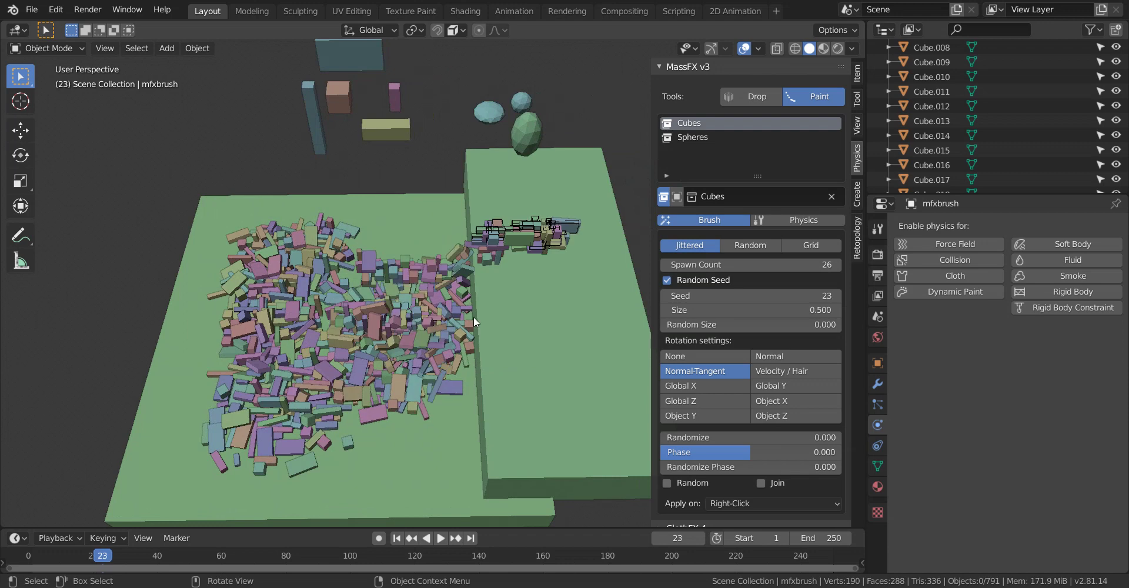
middle_click_drag(495, 259, 489, 280)
left_click(489, 281)
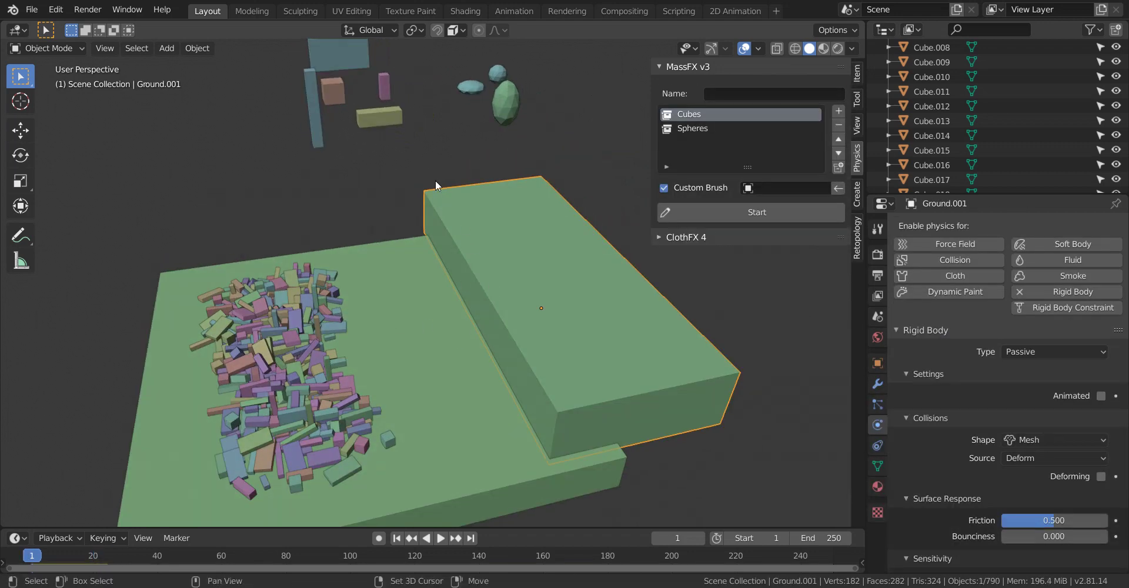
left_click_drag(269, 58, 425, 242, "ctrl")
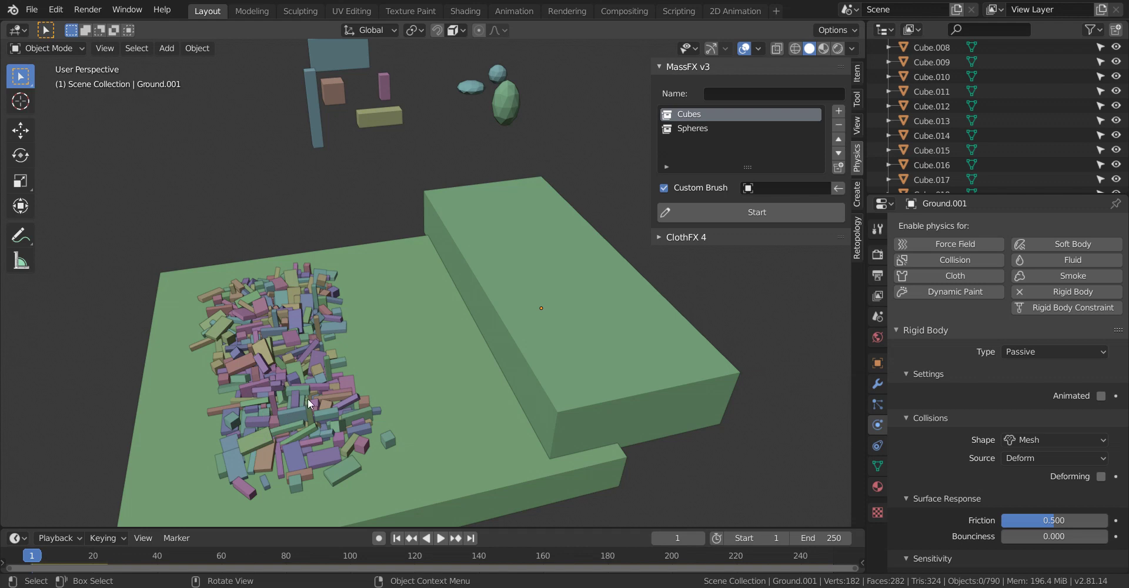
middle_click_drag(401, 342, 389, 377)
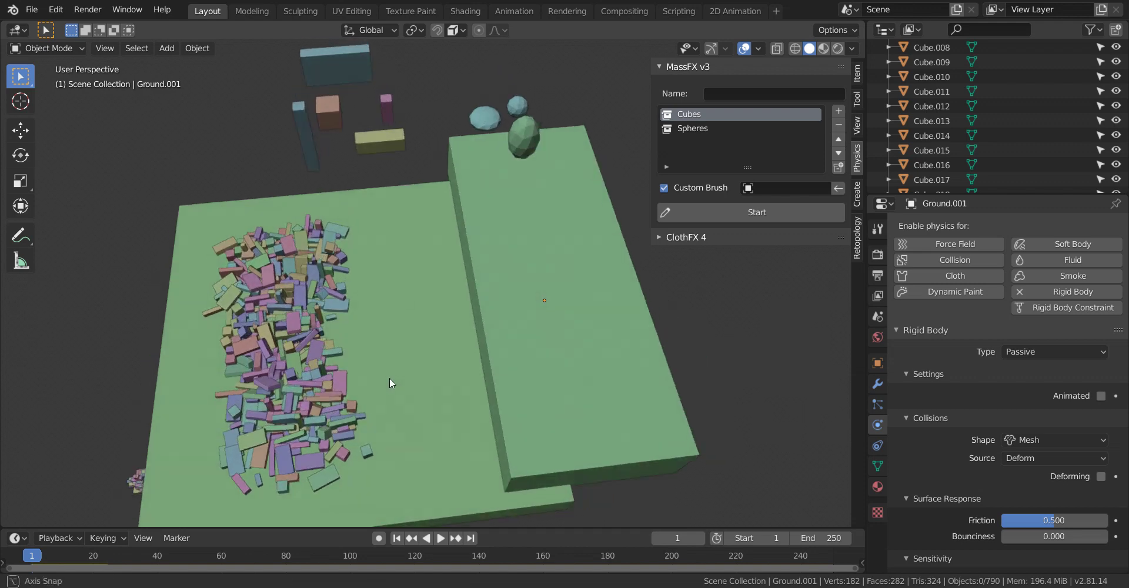
key("b")
left_click_drag(447, 104, 591, 201)
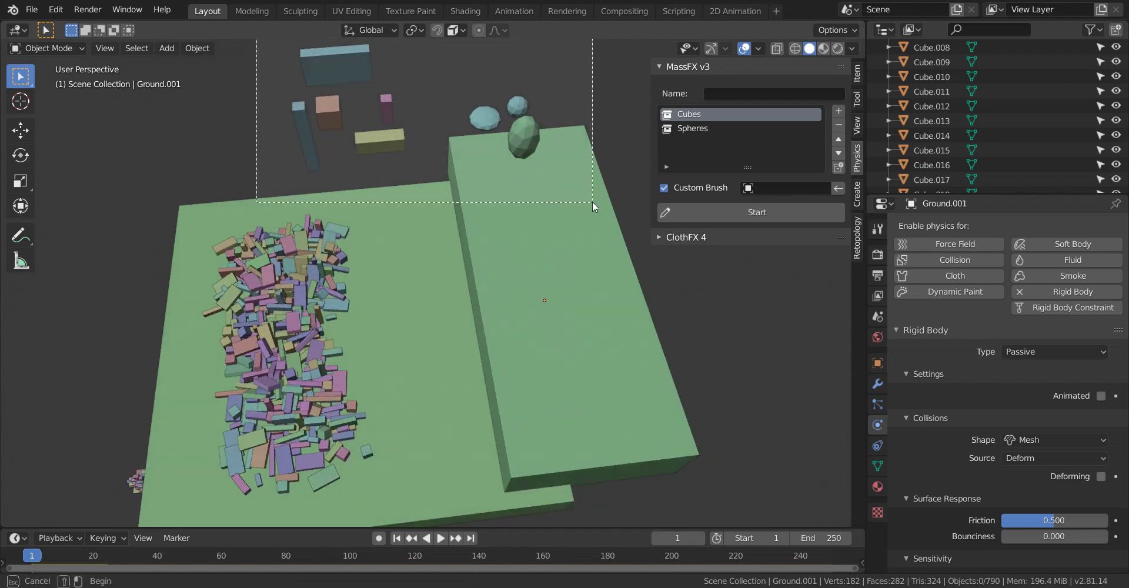
key("x")
left_click(366, 255)
Step: Delete all the painted cubes, keeping the two ground slabs and the floating source cubes and spheres
key("a")
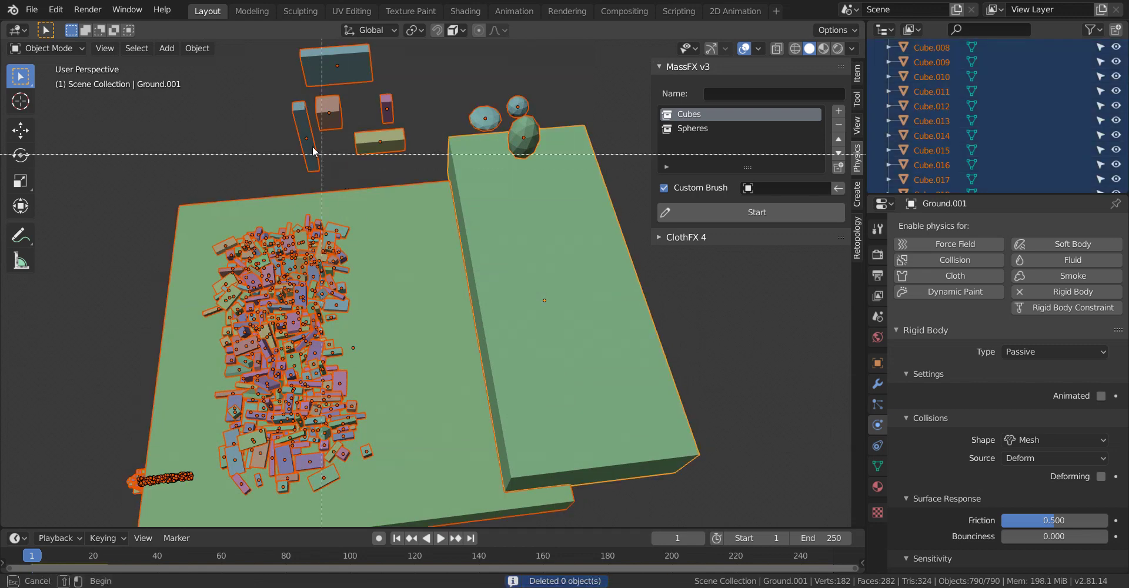
left_click_drag(227, 30, 600, 200, "ctrl")
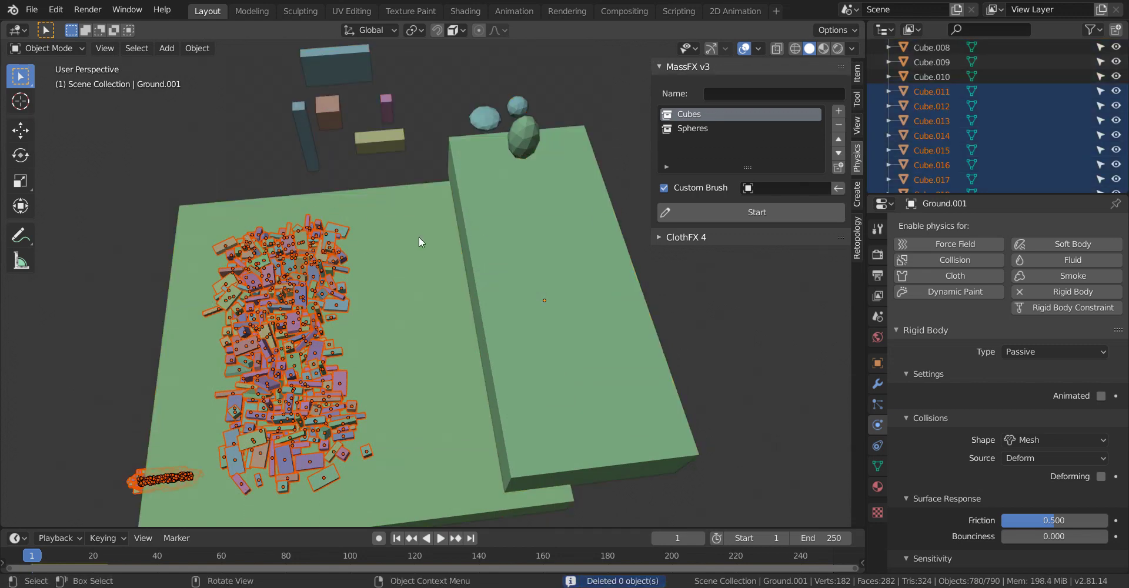
key("x")
key("Return")
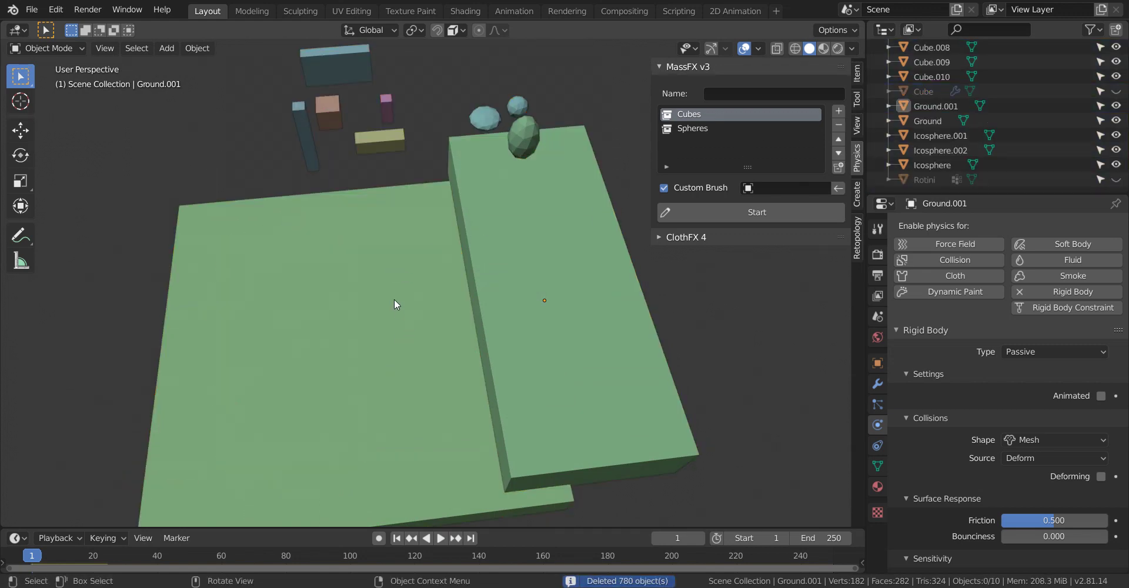
Step: Add a new cube and move it up beside the floating source cubes, above the lower slab
left_click(418, 355)
mouse_move(417, 355)
middle_mouse_down()
mouse_move(449, 284)
mouse_move(439, 333)
mouse_move(404, 360)
middle_mouse_up()
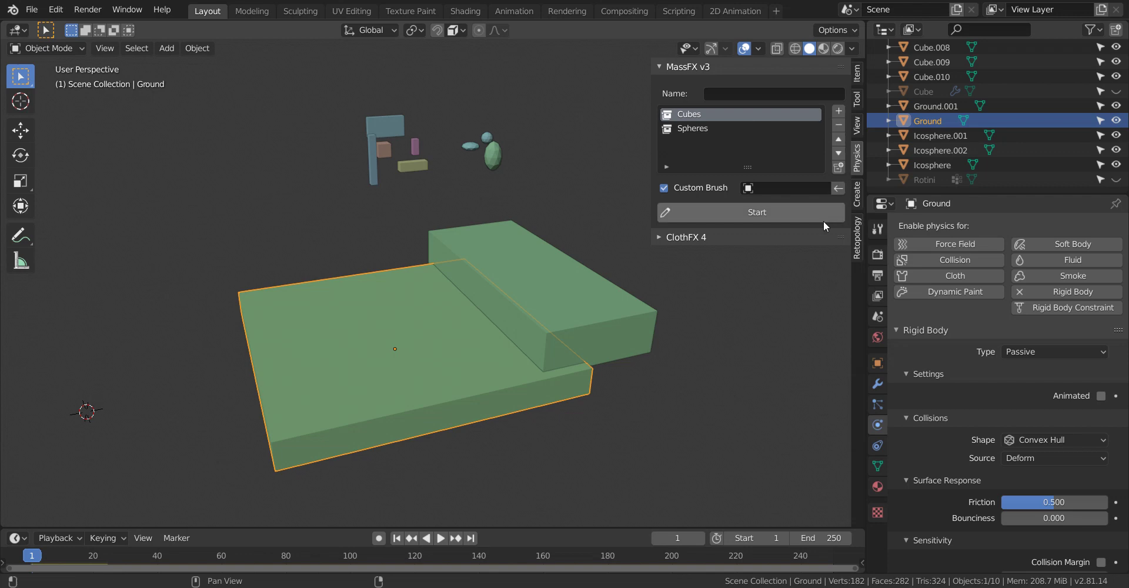
scroll(372, 266, "up", 4)
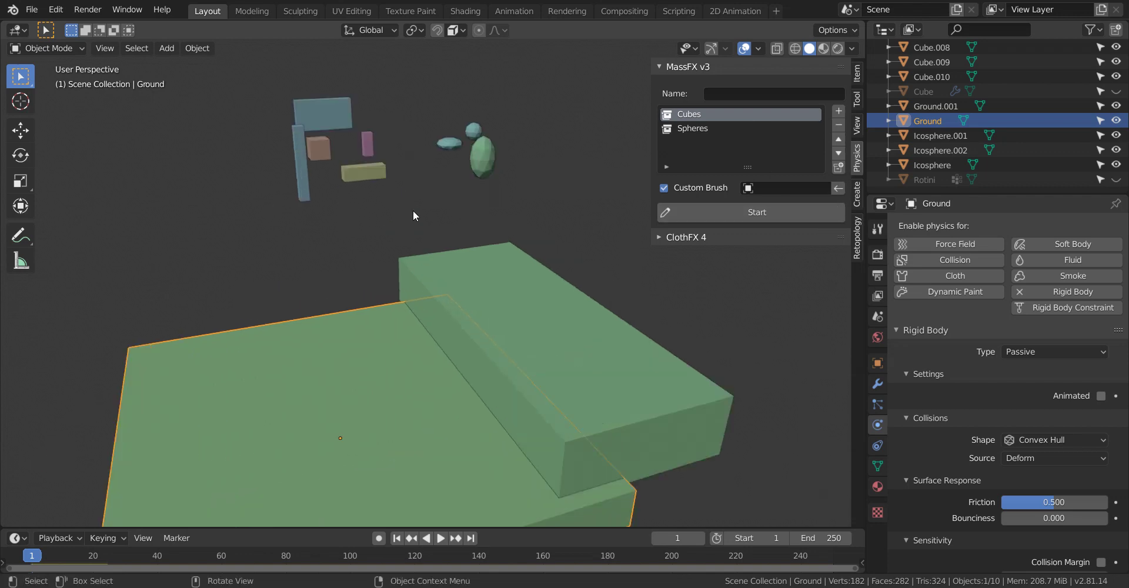
left_click(385, 224)
middle_click_drag(467, 231, 375, 230)
key("F3")
type("add cube")
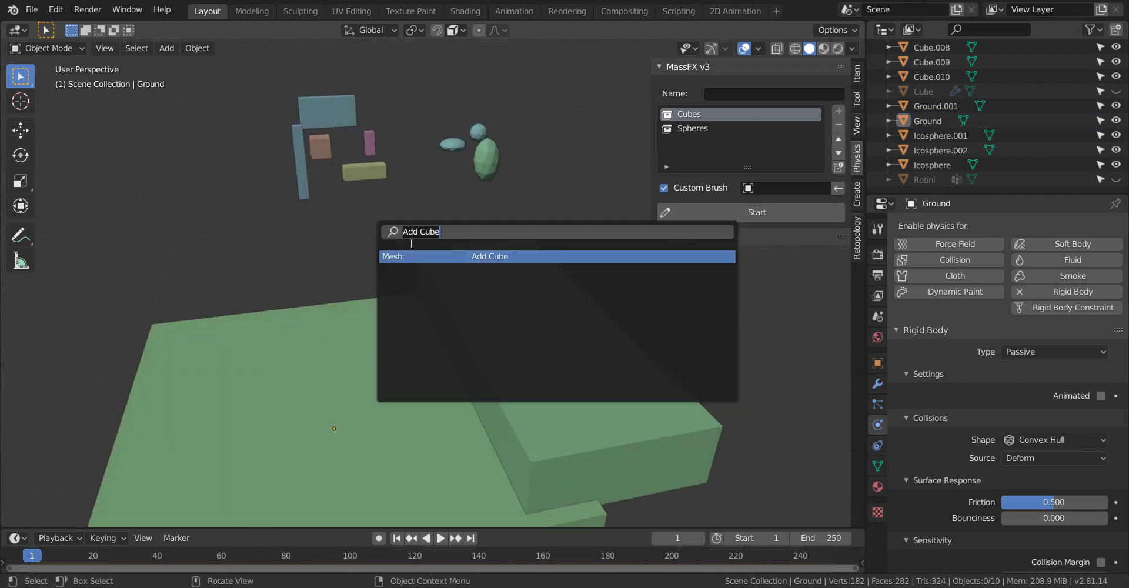
key("Return")
key("g")
left_click(306, 339)
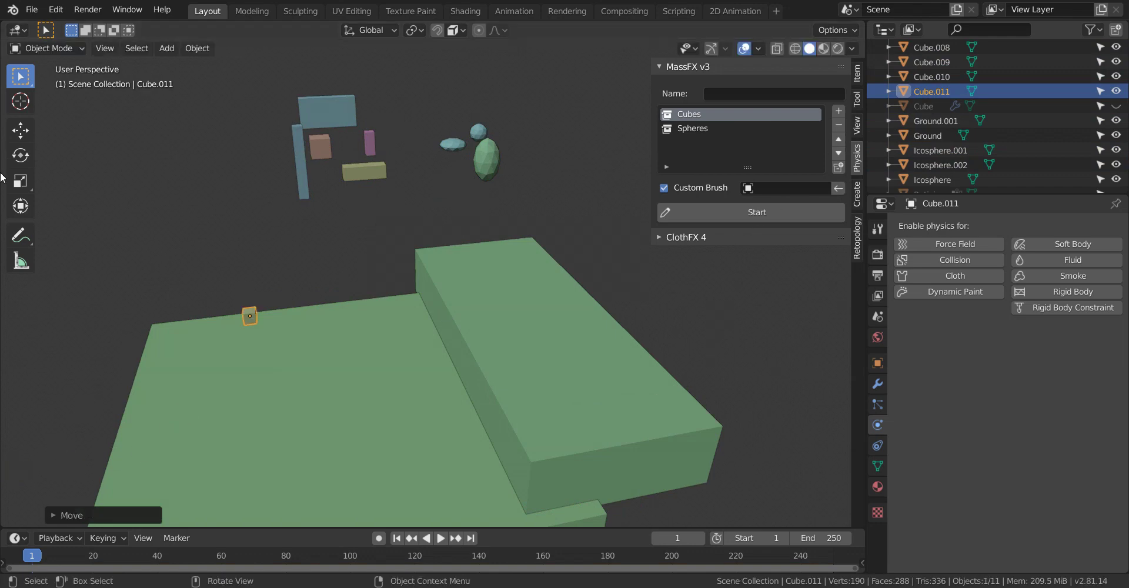
key("g")
left_click(315, 222)
Step: Scale the new cube horizontally into a wide, thin plate and move it up beside the source cubes
key("s")
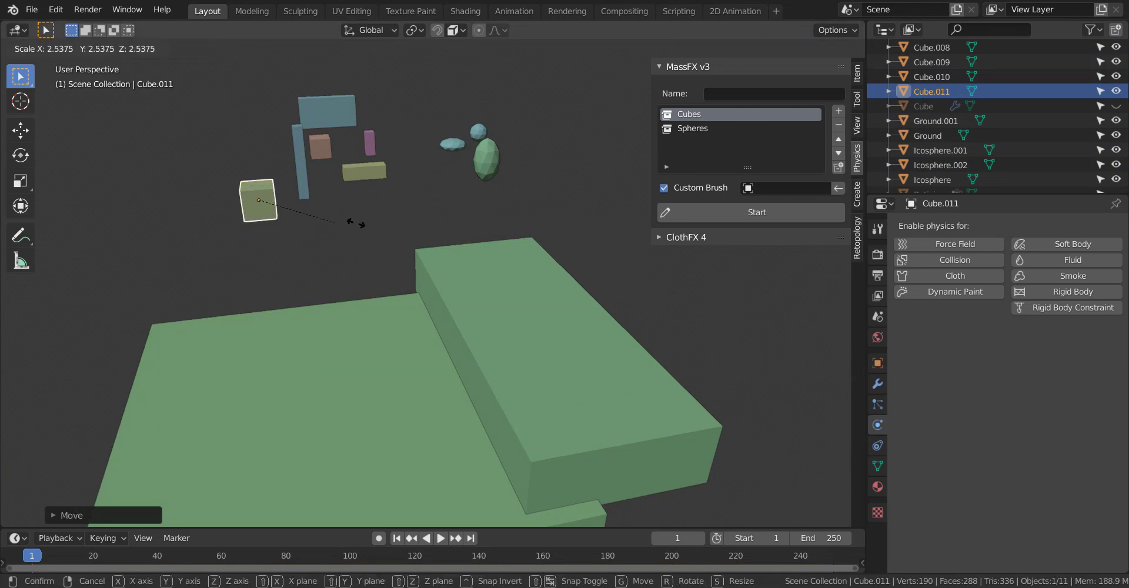
key("z")
left_click(270, 189)
key("g")
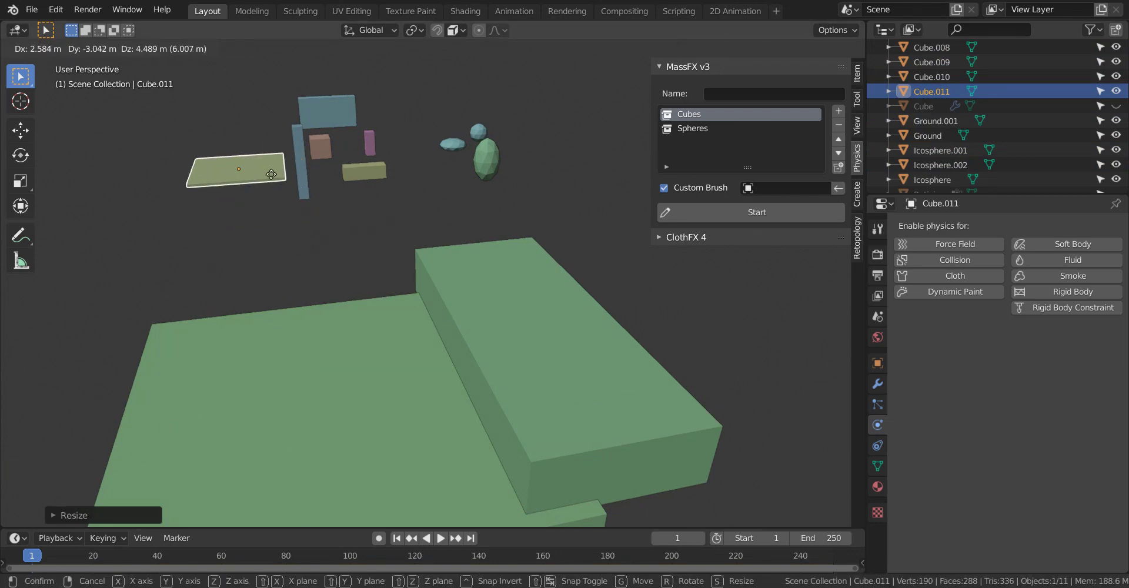
left_click(270, 172)
mouse_move(337, 160)
middle_mouse_down()
mouse_move(336, 199)
mouse_move(358, 166)
middle_mouse_up()
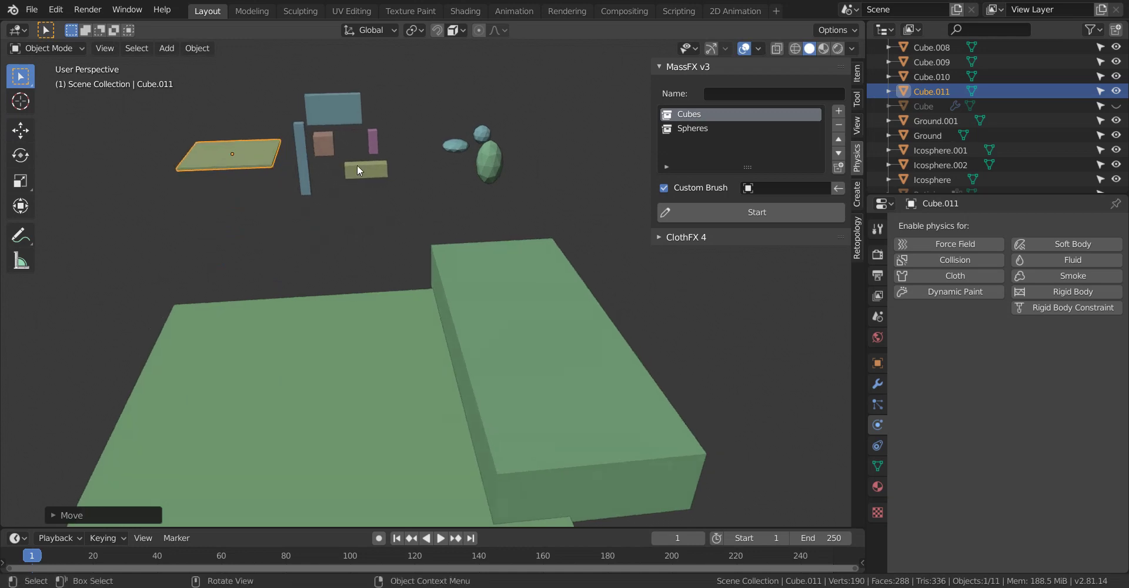
Step: Link the thin plate to the Cubes collection and move it just above the other source cubes
left_click(838, 169)
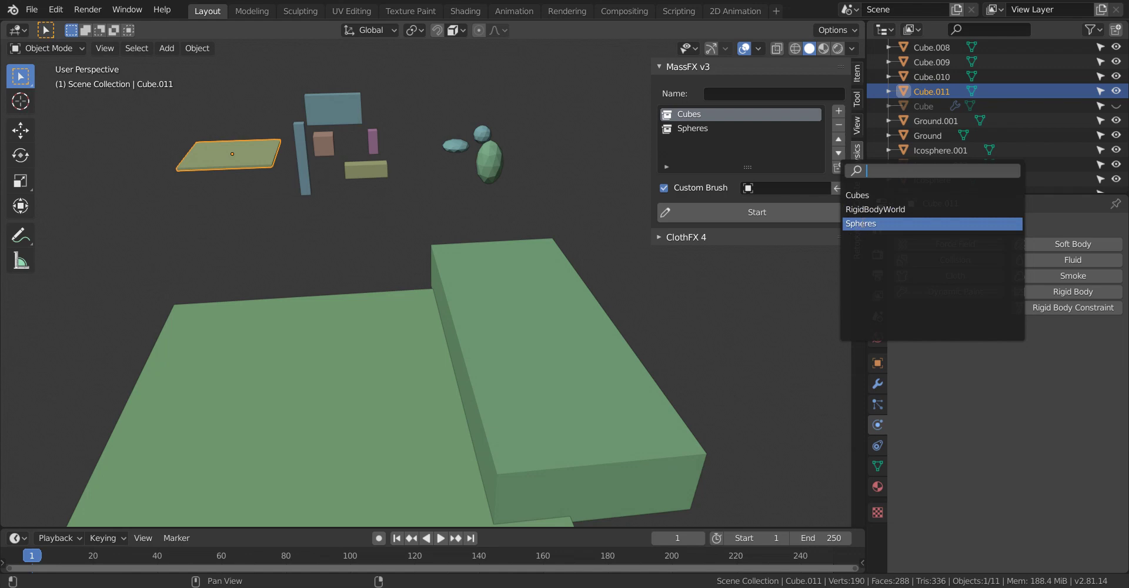
left_click(859, 196)
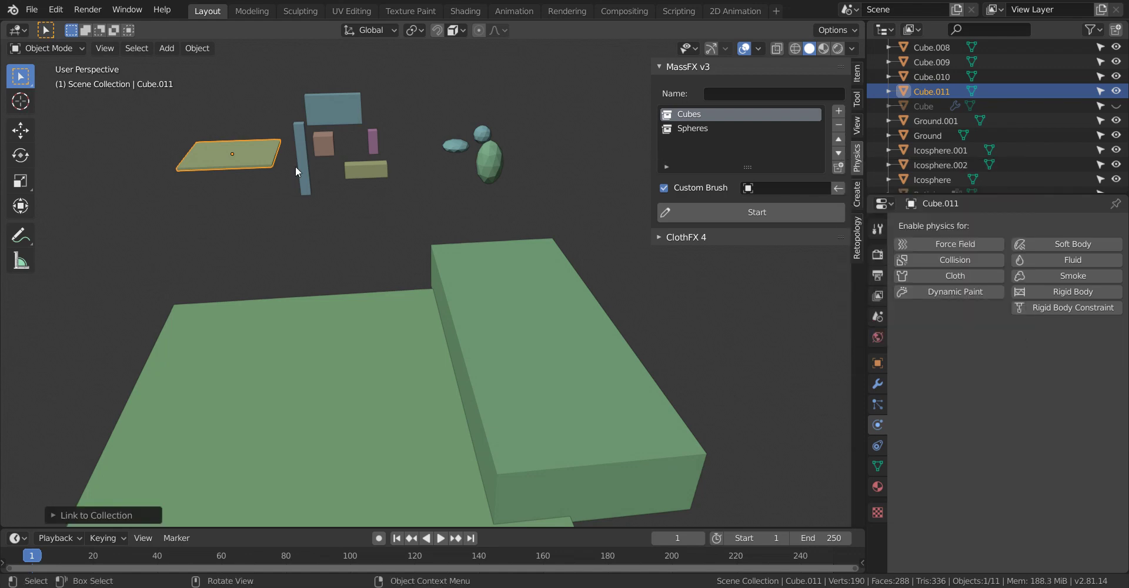
key("g")
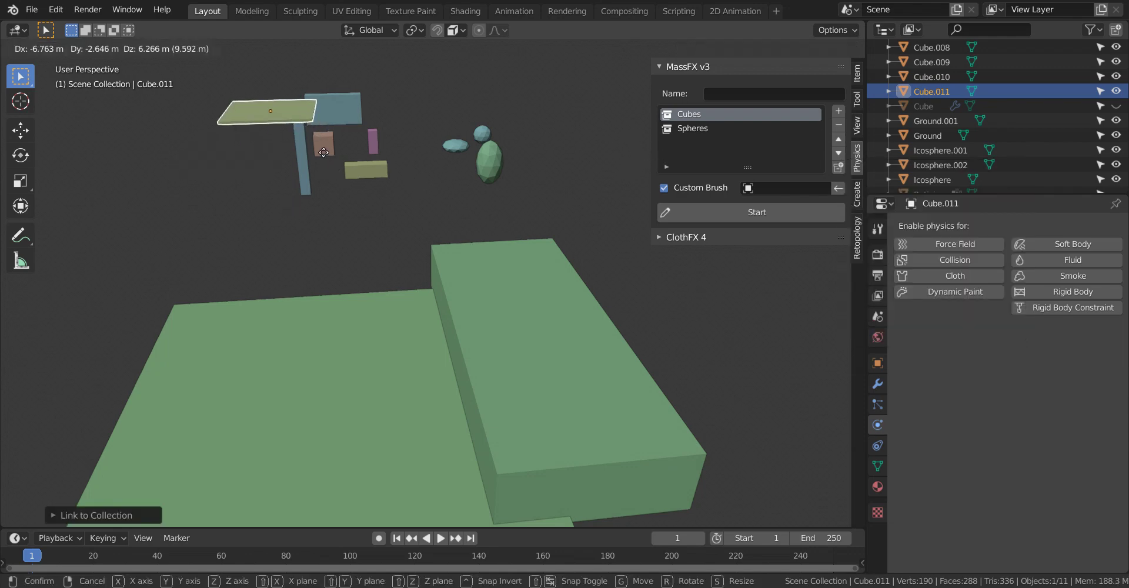
left_click(315, 166)
middle_click_drag(315, 166, 419, 282)
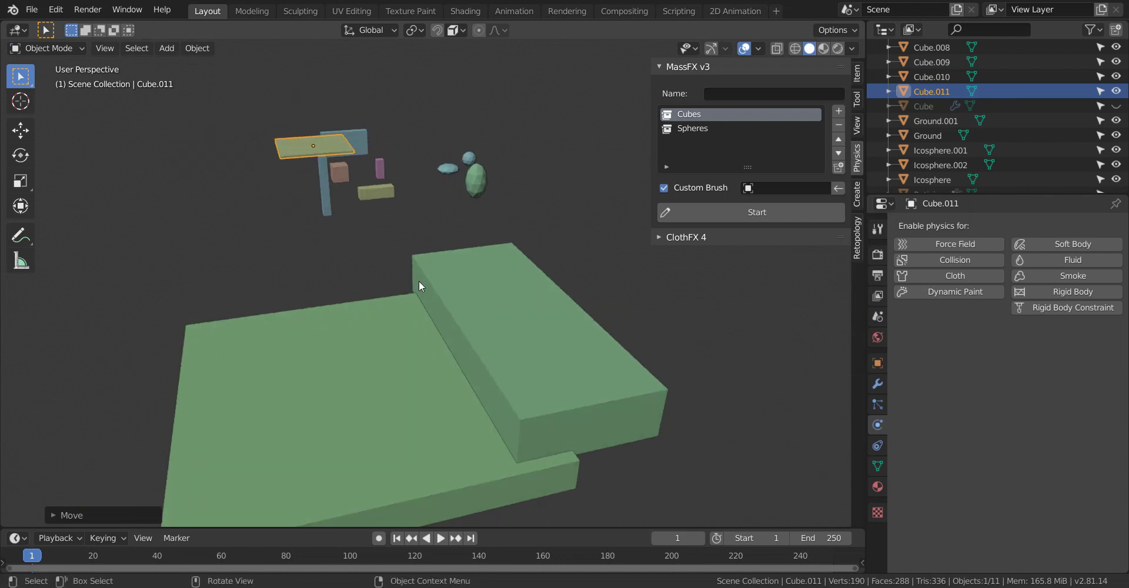
Step: Select the raised ground slab
left_click(512, 284)
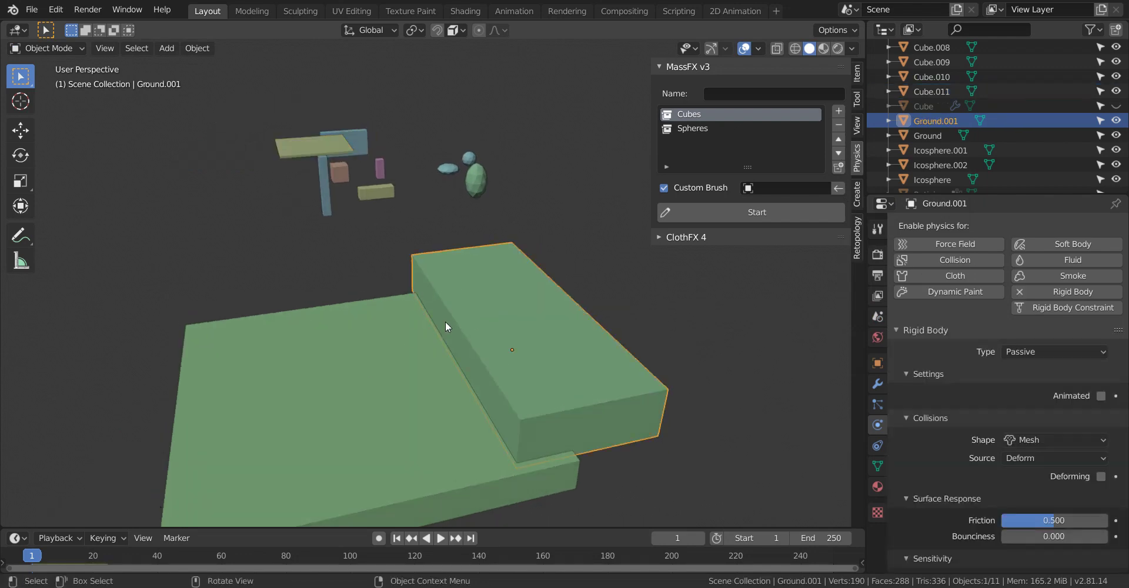
middle_click_drag(553, 291, 451, 345)
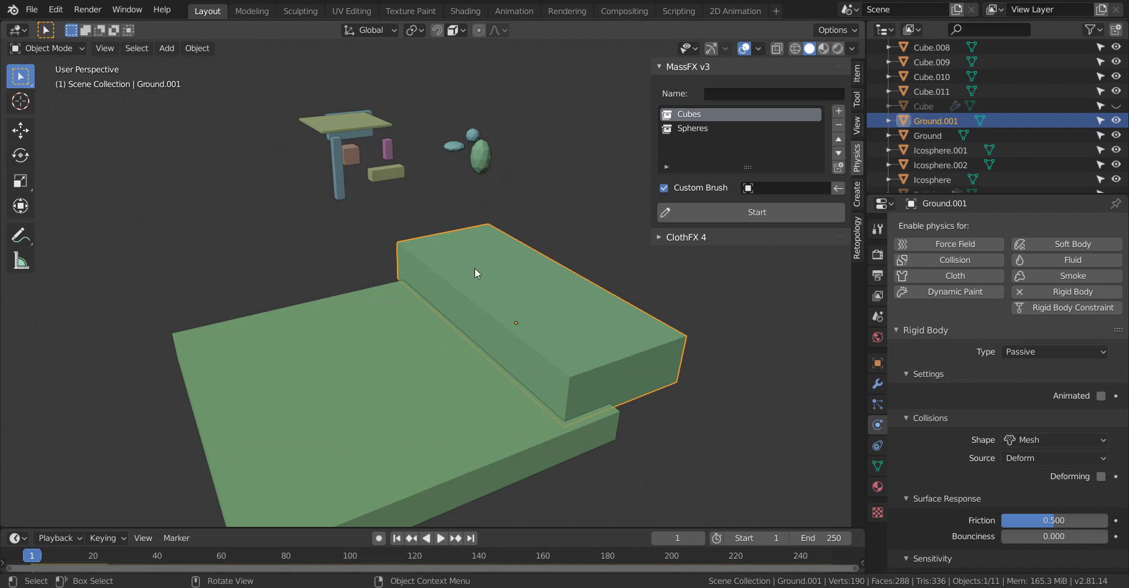
middle_click_drag(476, 269, 453, 307)
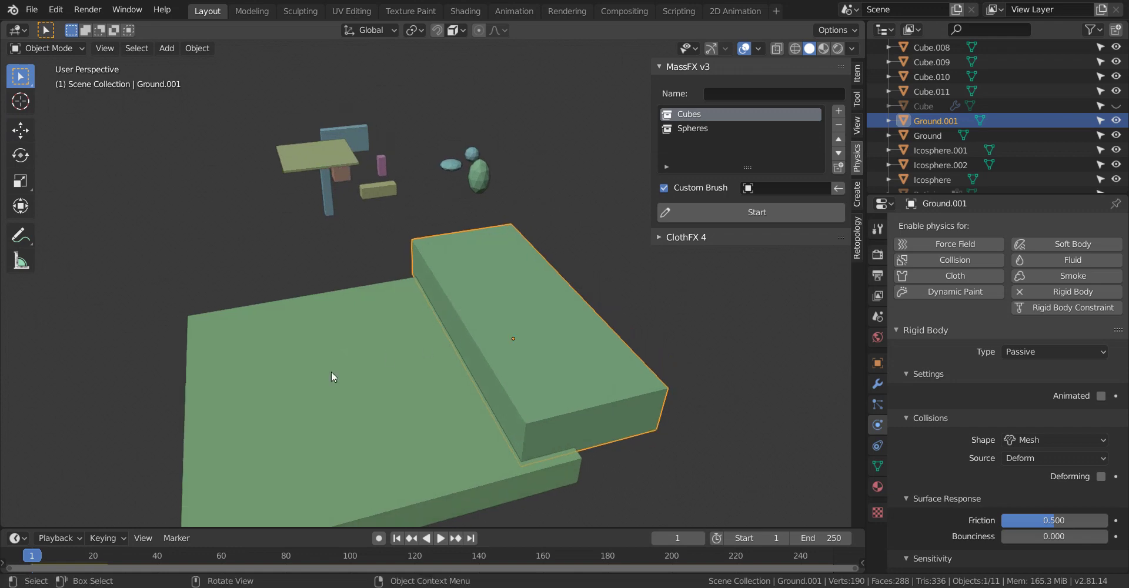
middle_click_drag(391, 382, 431, 383)
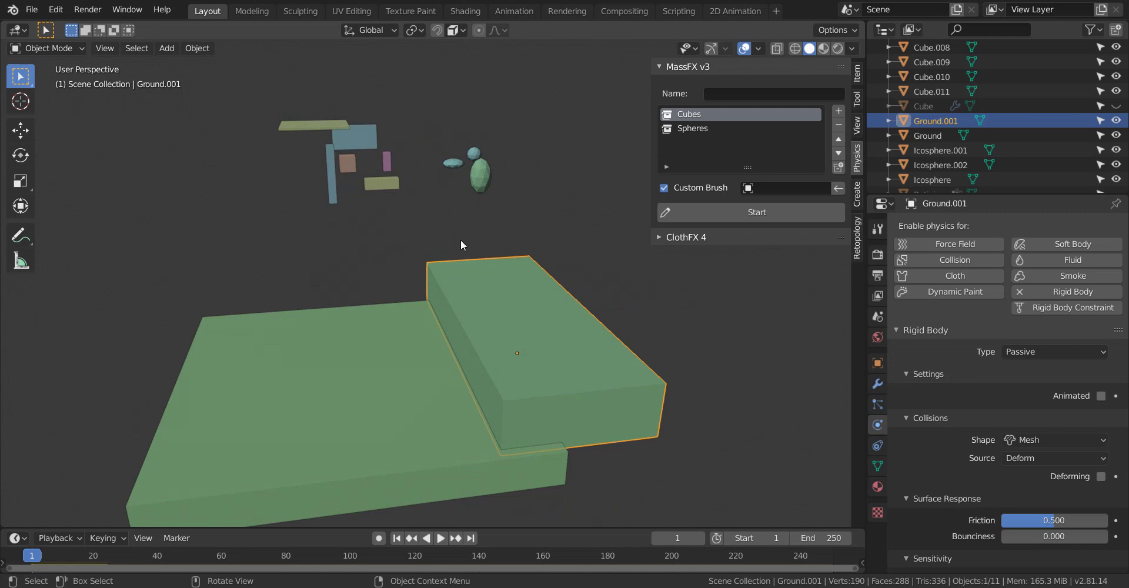
mouse_move(454, 243)
middle_mouse_down()
mouse_move(447, 230)
mouse_move(443, 245)
middle_mouse_up()
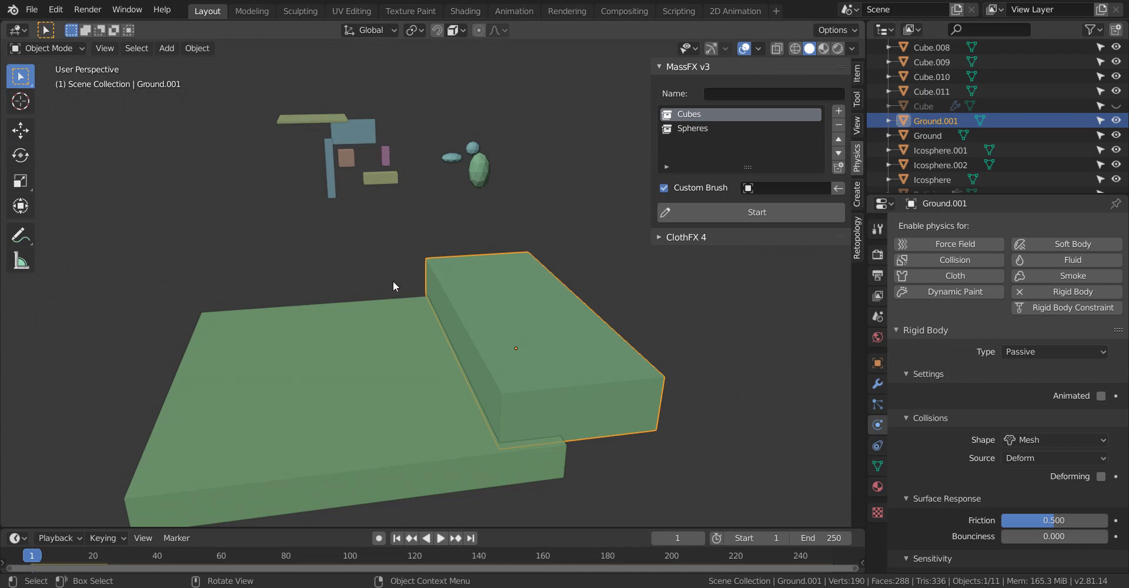
middle_click_drag(386, 286, 407, 291)
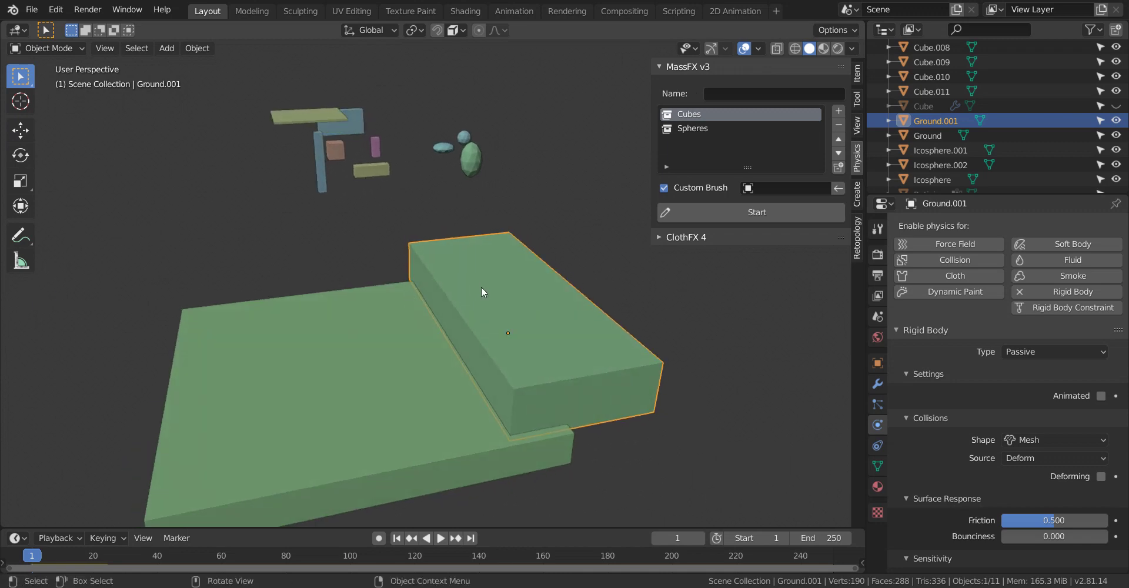